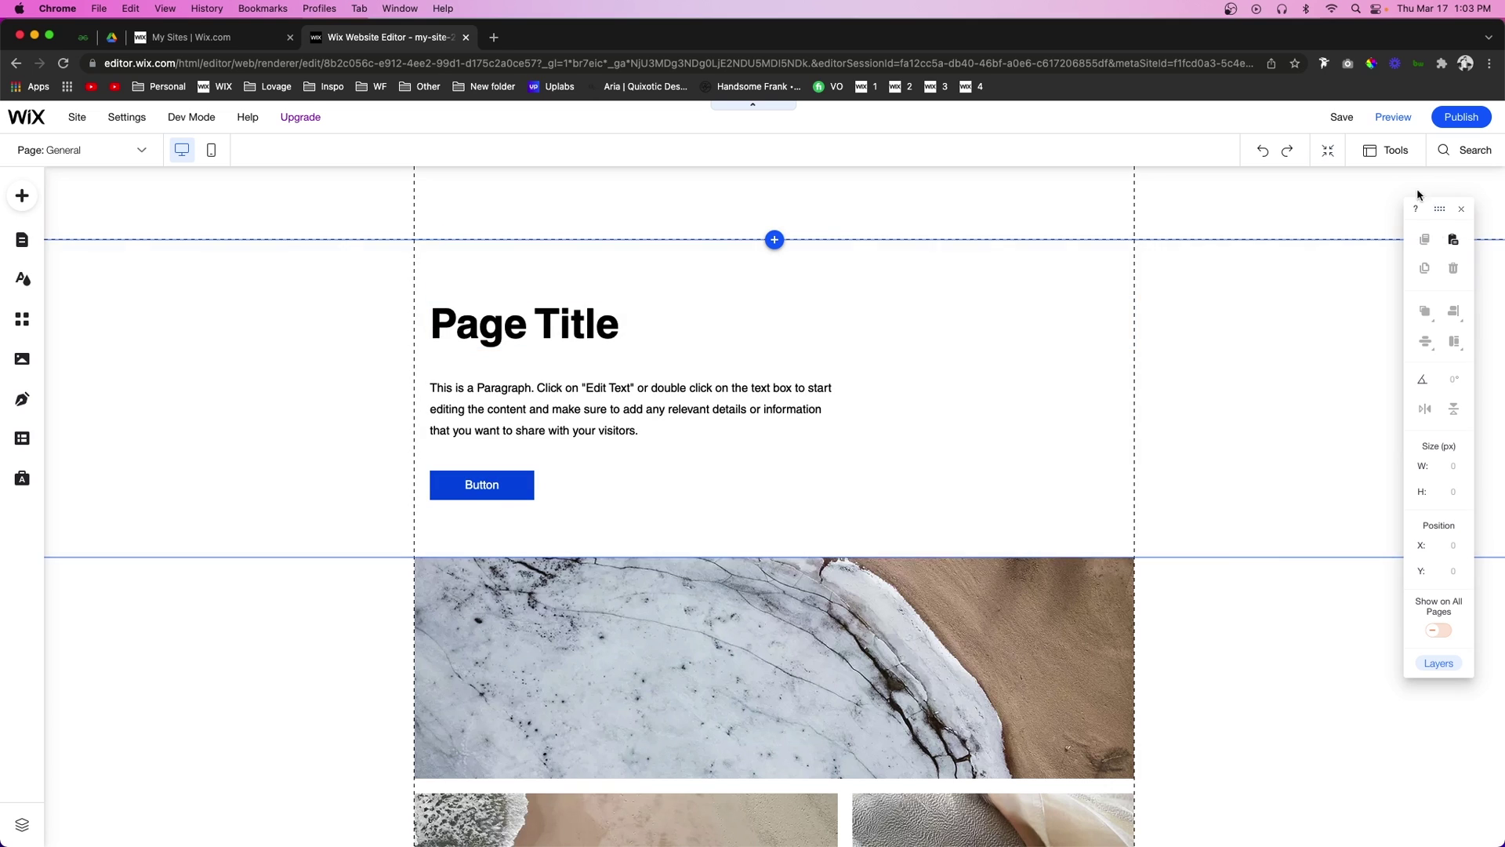
Step: Preview the site as visitors see it, then return to the editor
left_click(1394, 118)
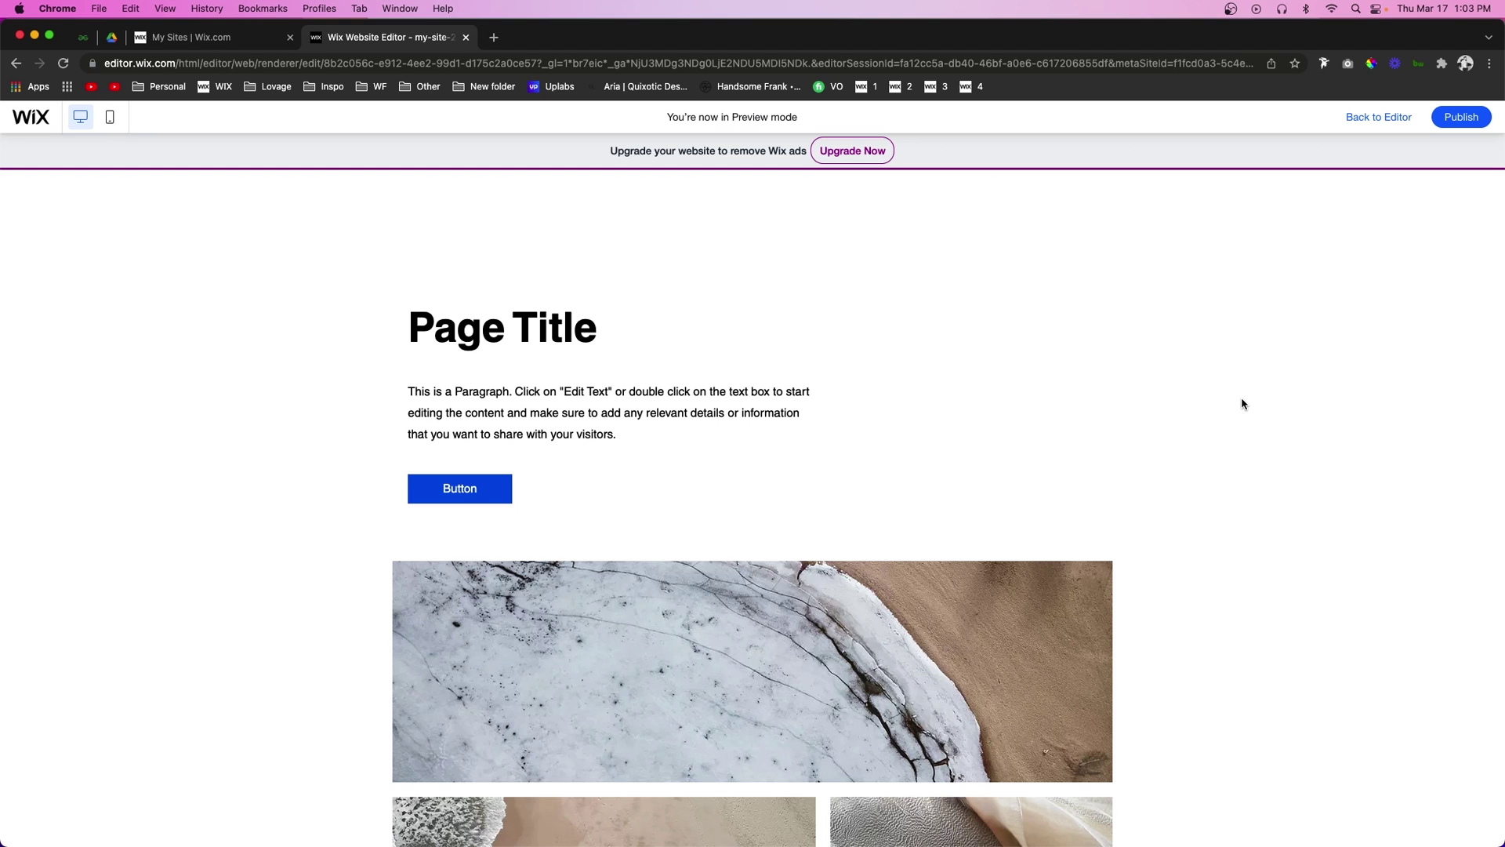
left_click(1378, 116)
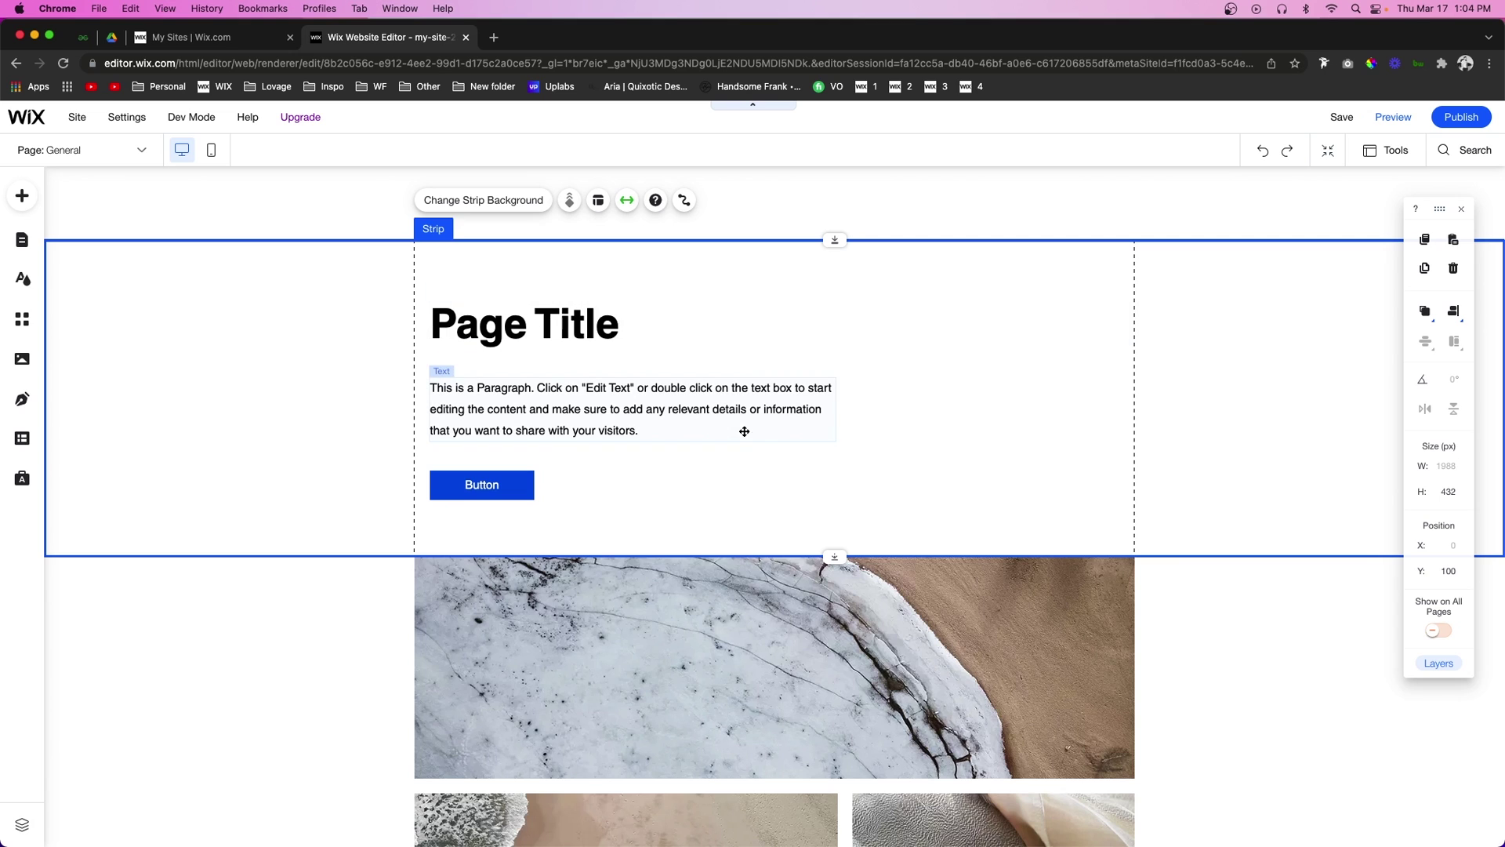
Step: From Add Elements > Box, drag a black container box onto the page's top strip
left_click(23, 197)
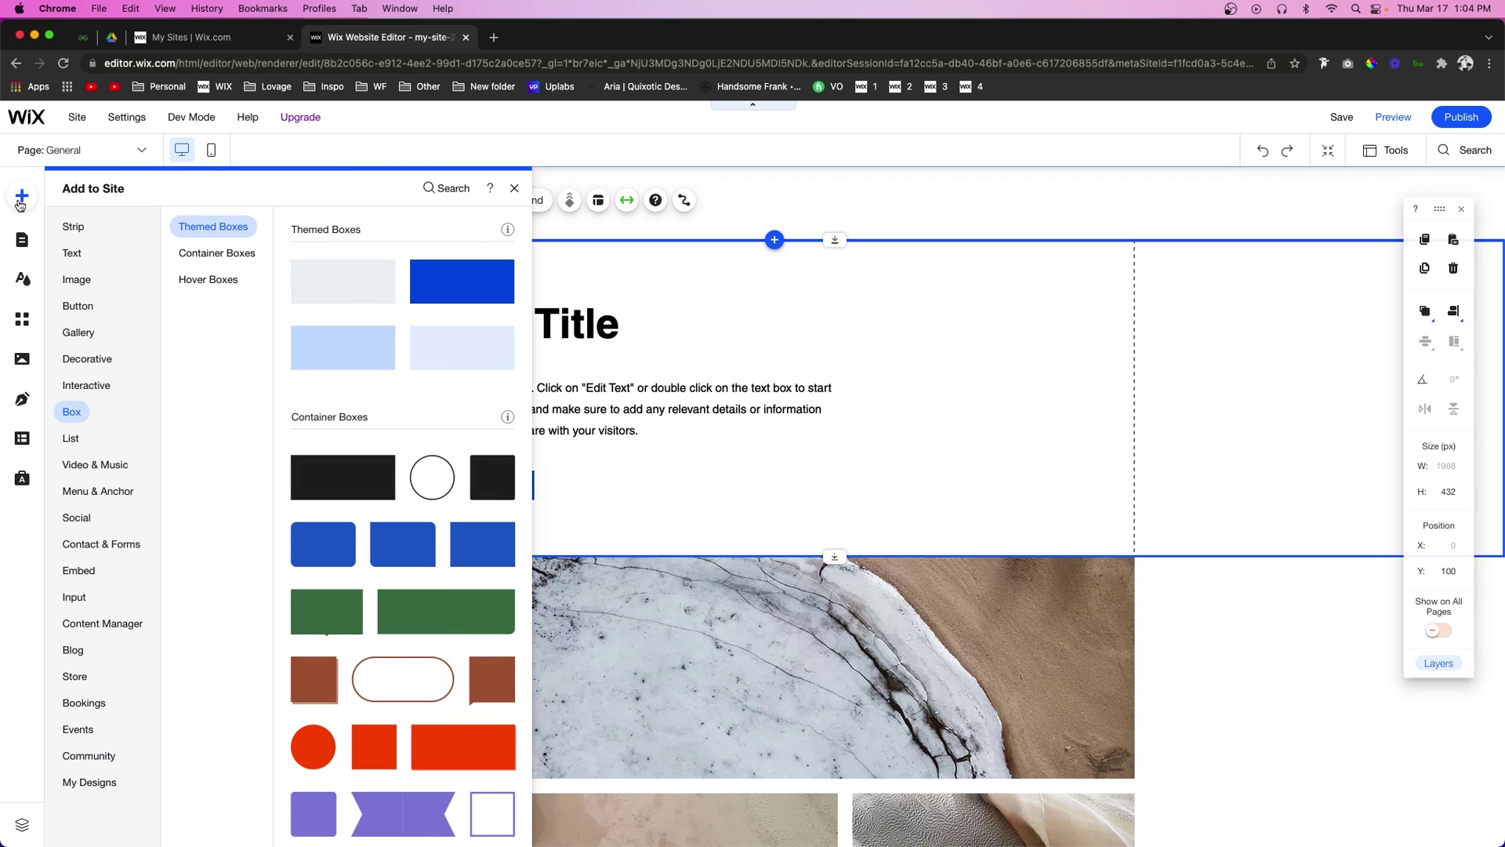
left_click(218, 278)
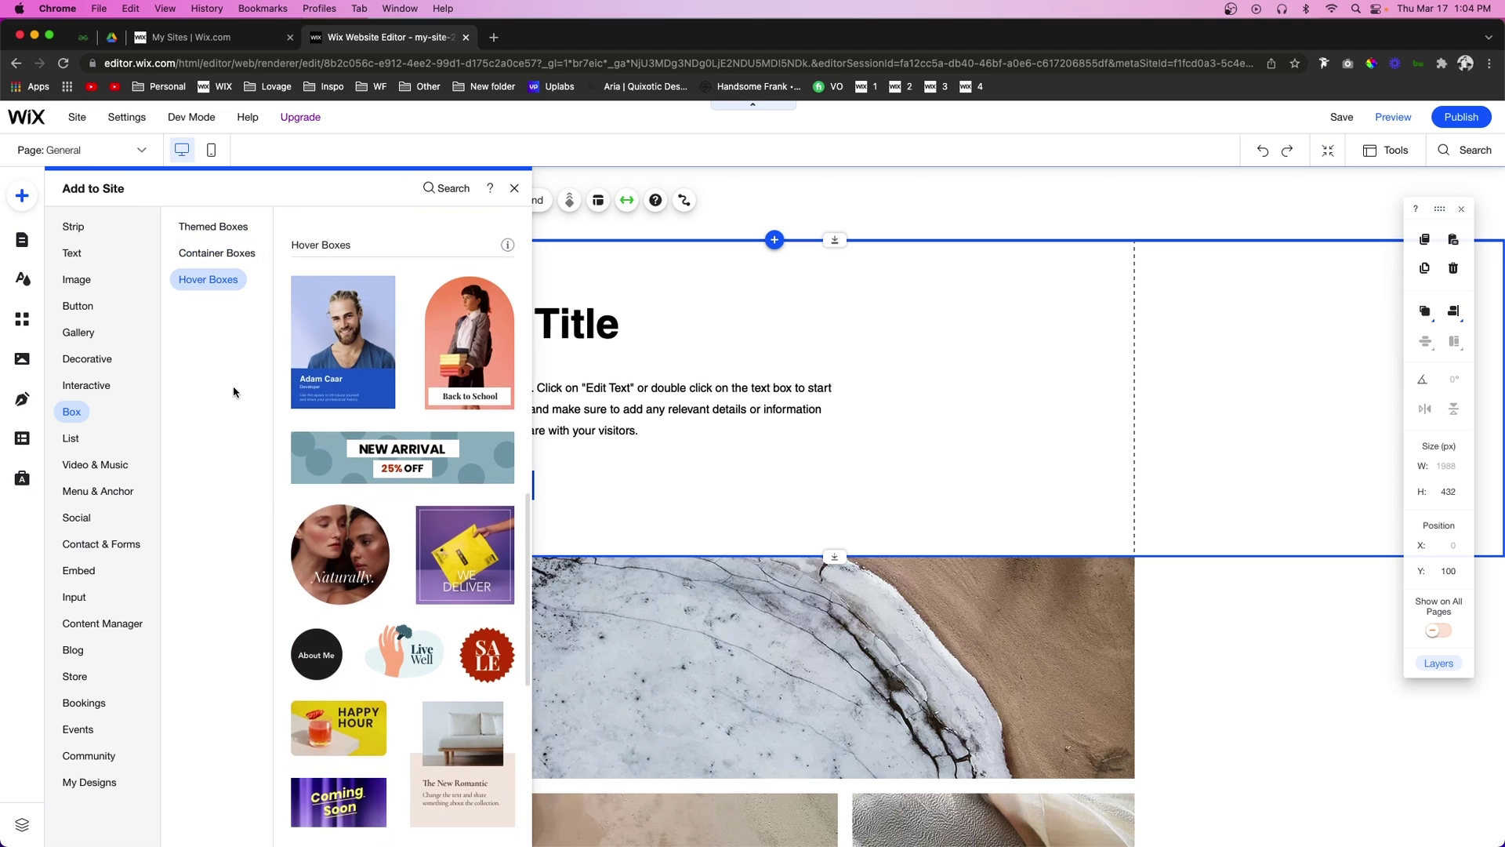
left_click(73, 414)
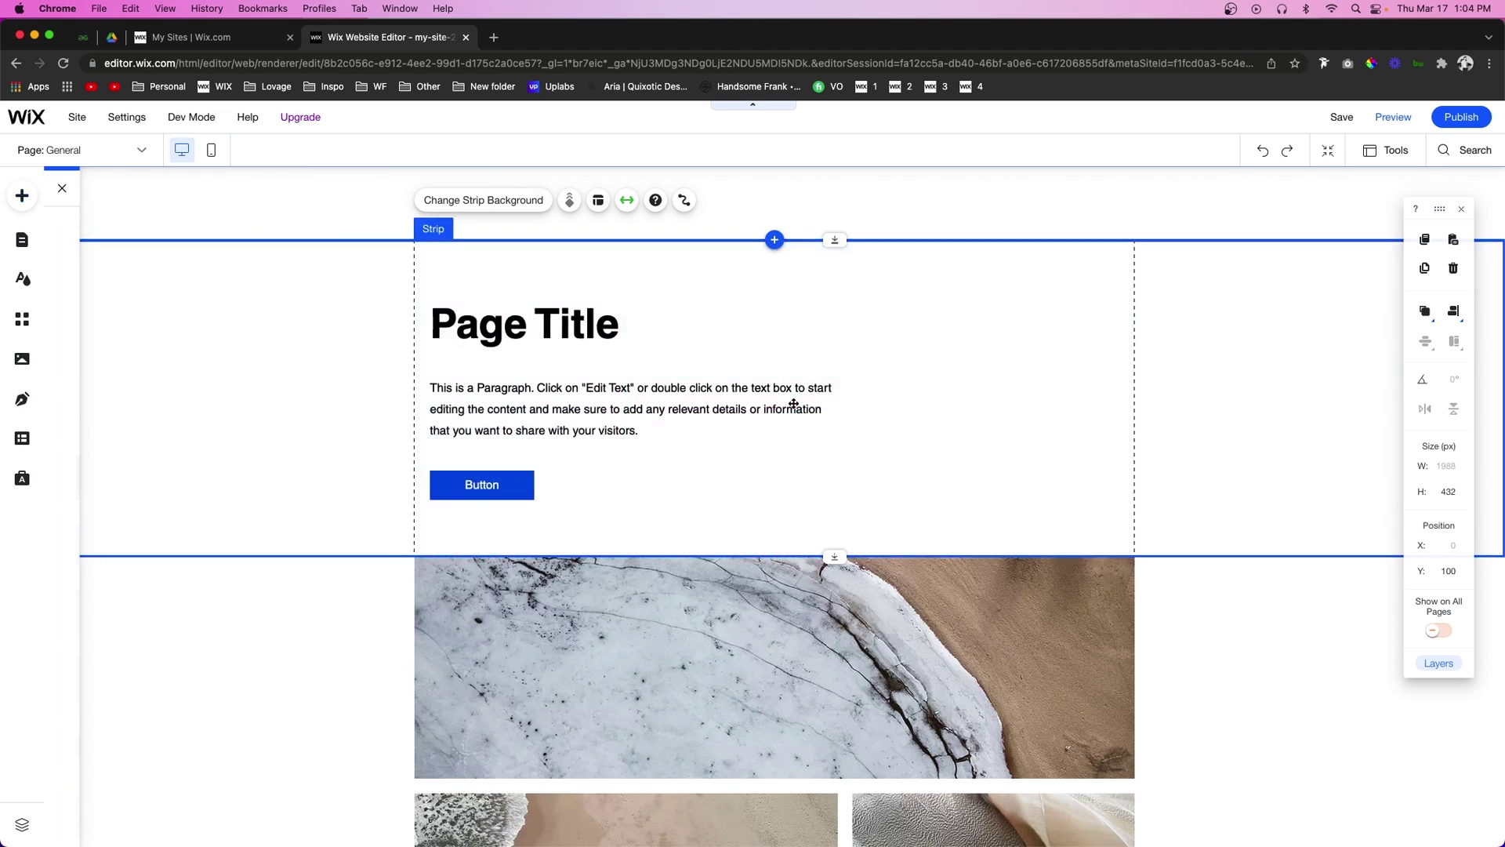
left_click_drag(333, 476, 791, 404)
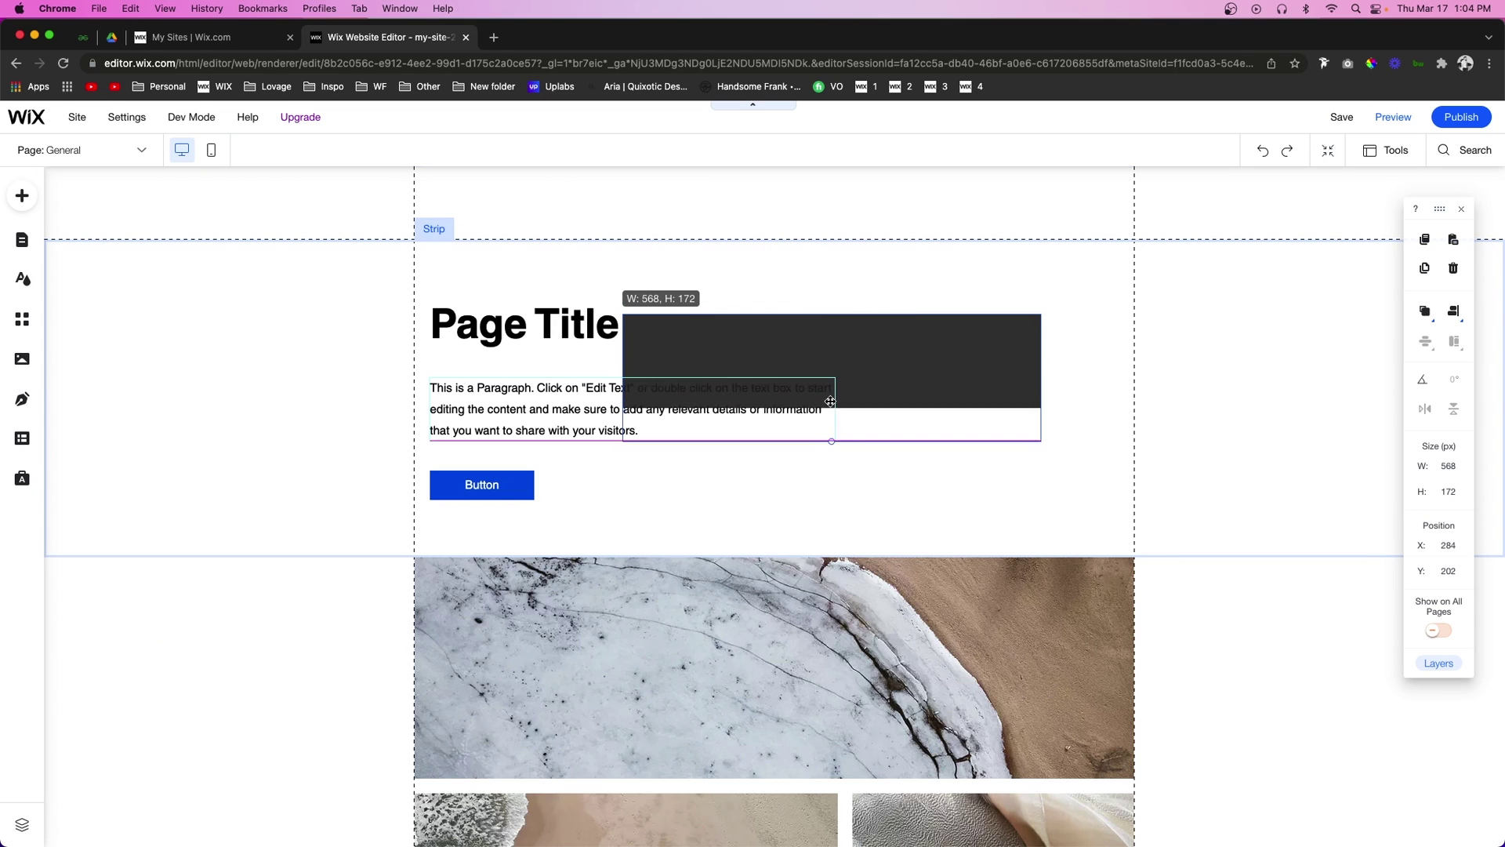
Step: Resize the black box to about 419×93 and position it to cover the Page Title
mouse_move(830, 494)
left_mouse_down()
mouse_move(832, 394)
mouse_move(762, 349)
mouse_move(677, 340)
mouse_move(631, 291)
left_mouse_up()
left_click_drag(834, 334, 730, 334)
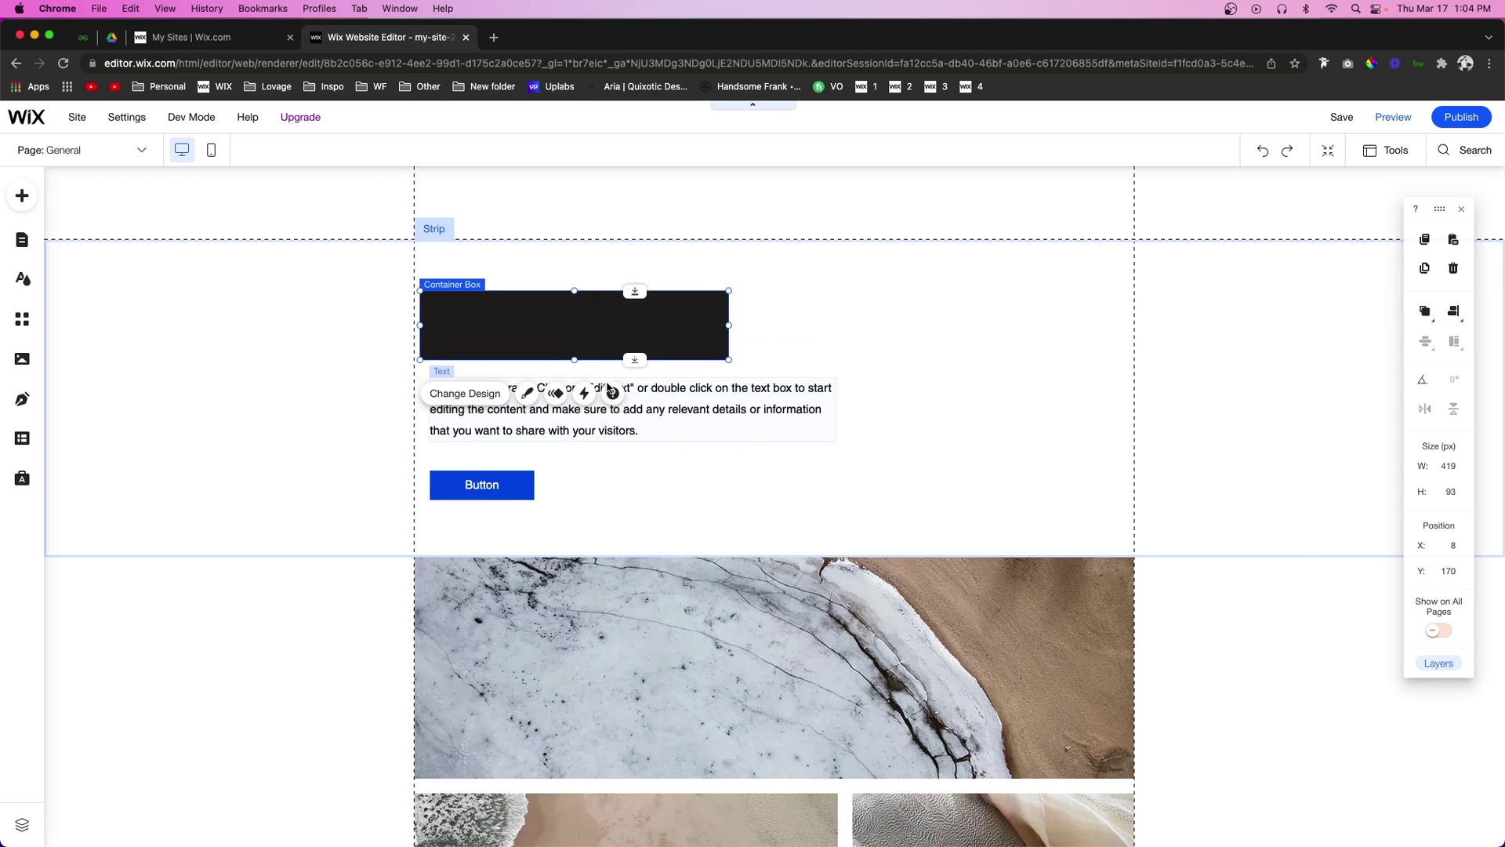
left_click(562, 397)
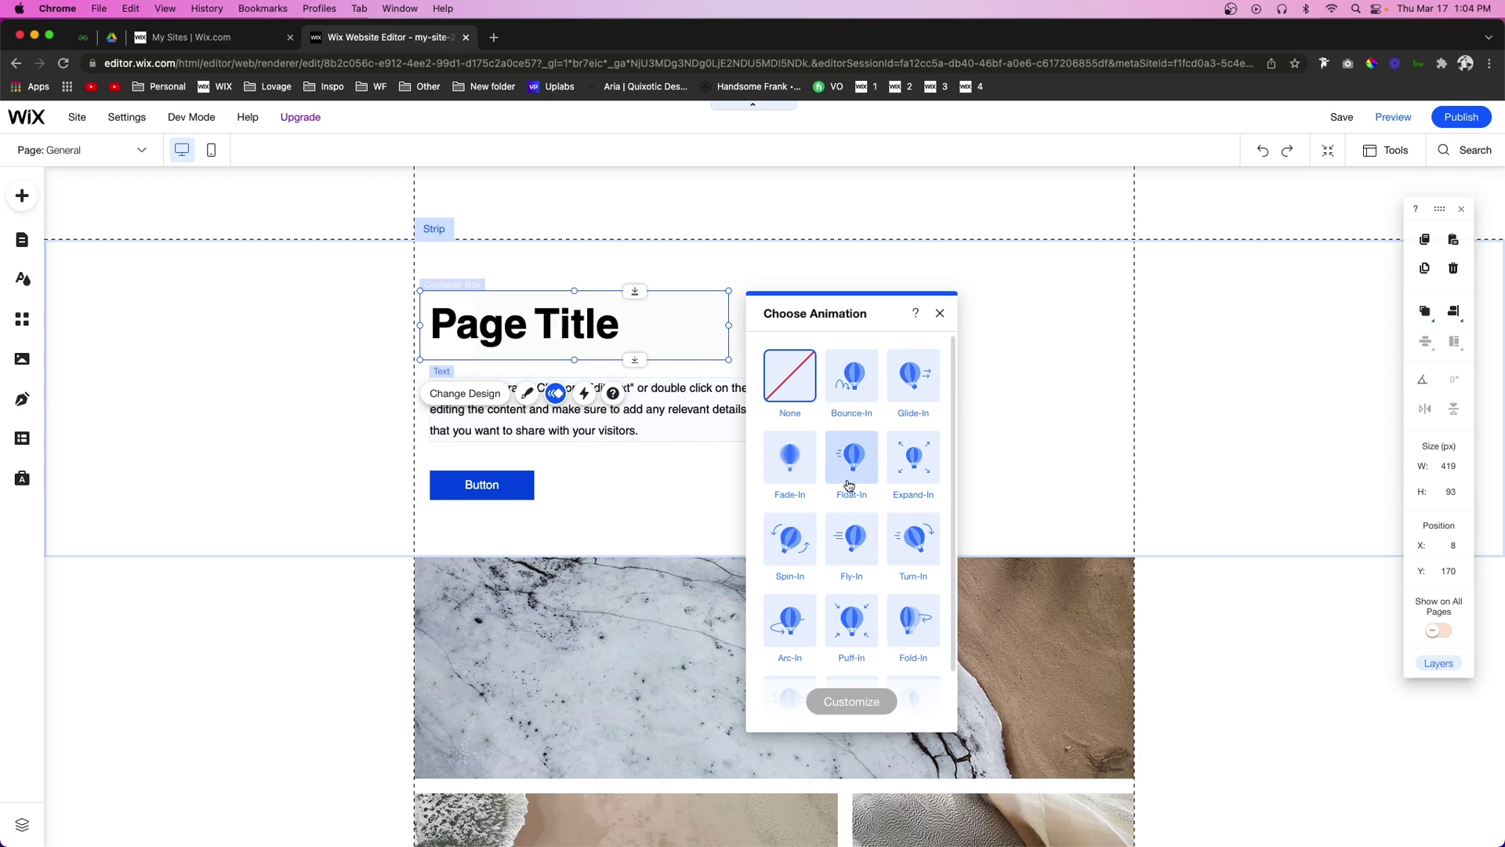
scroll(850, 488, "down", 2)
Step: Give the black box a Reveal animation with direction From right
left_click(851, 636)
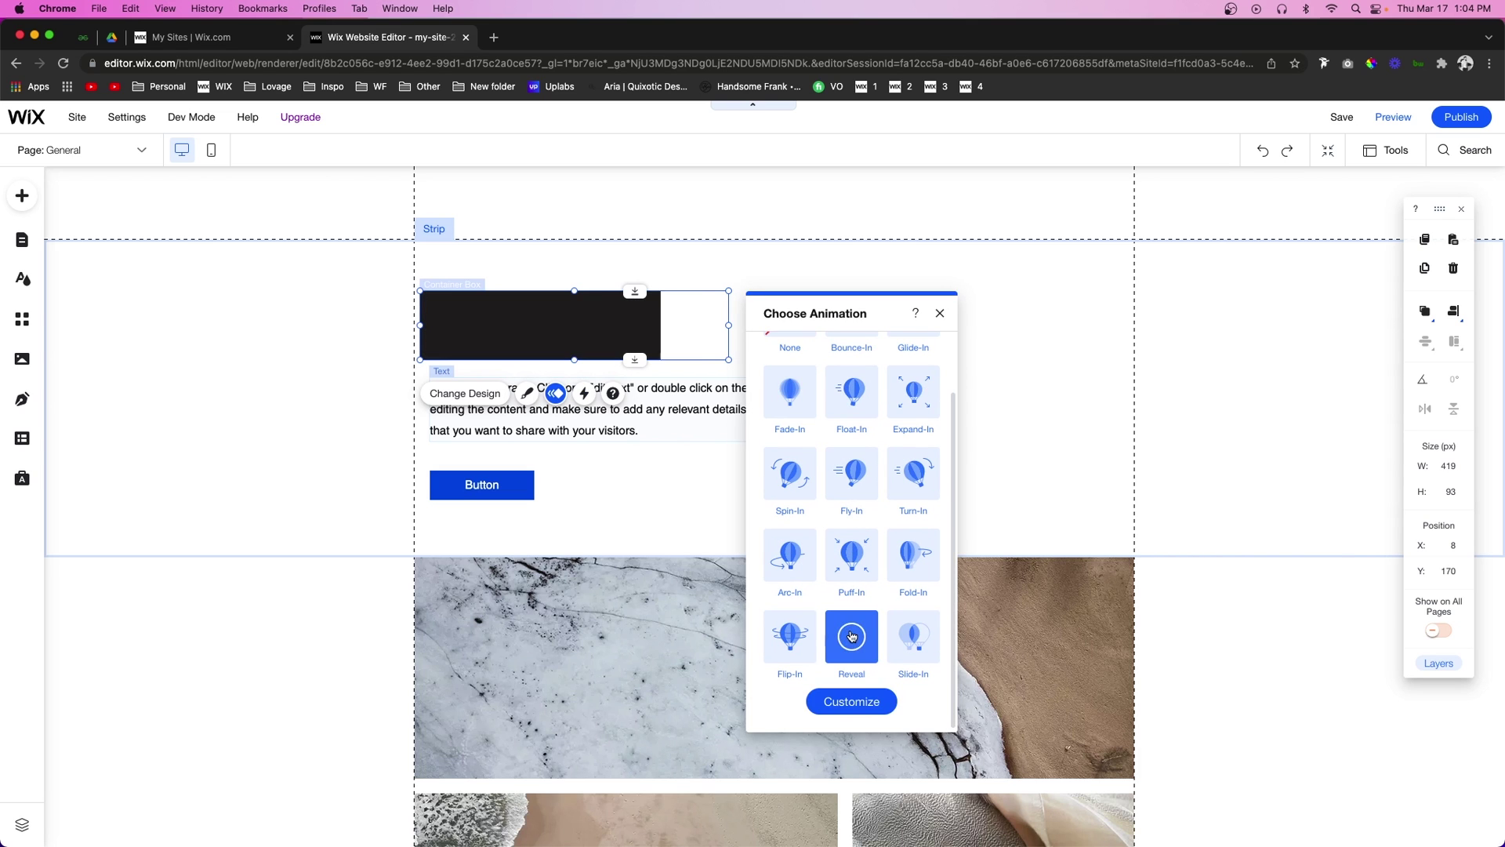
left_click(852, 703)
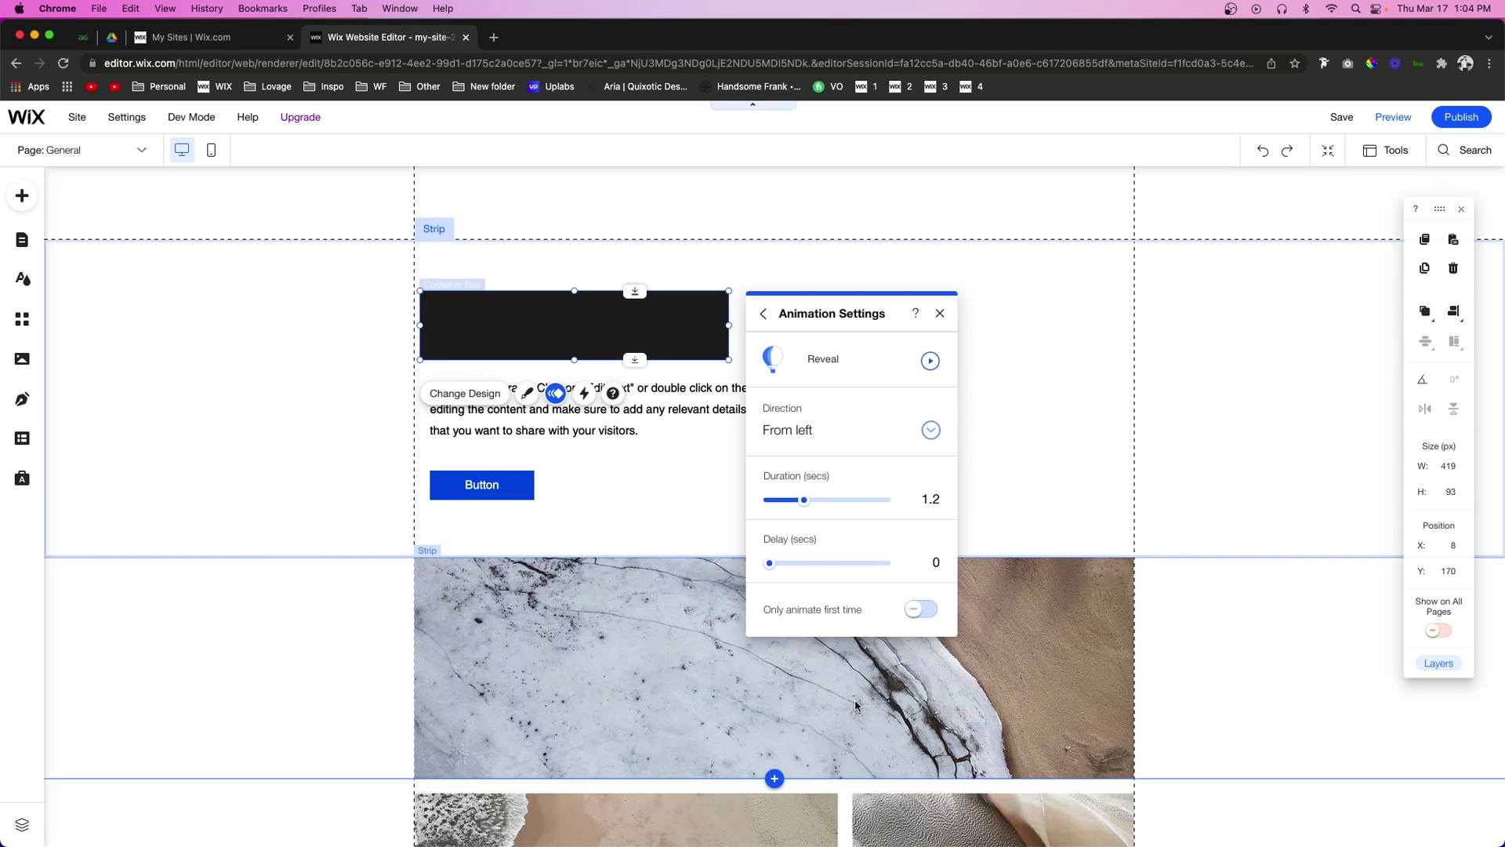
left_click(803, 434)
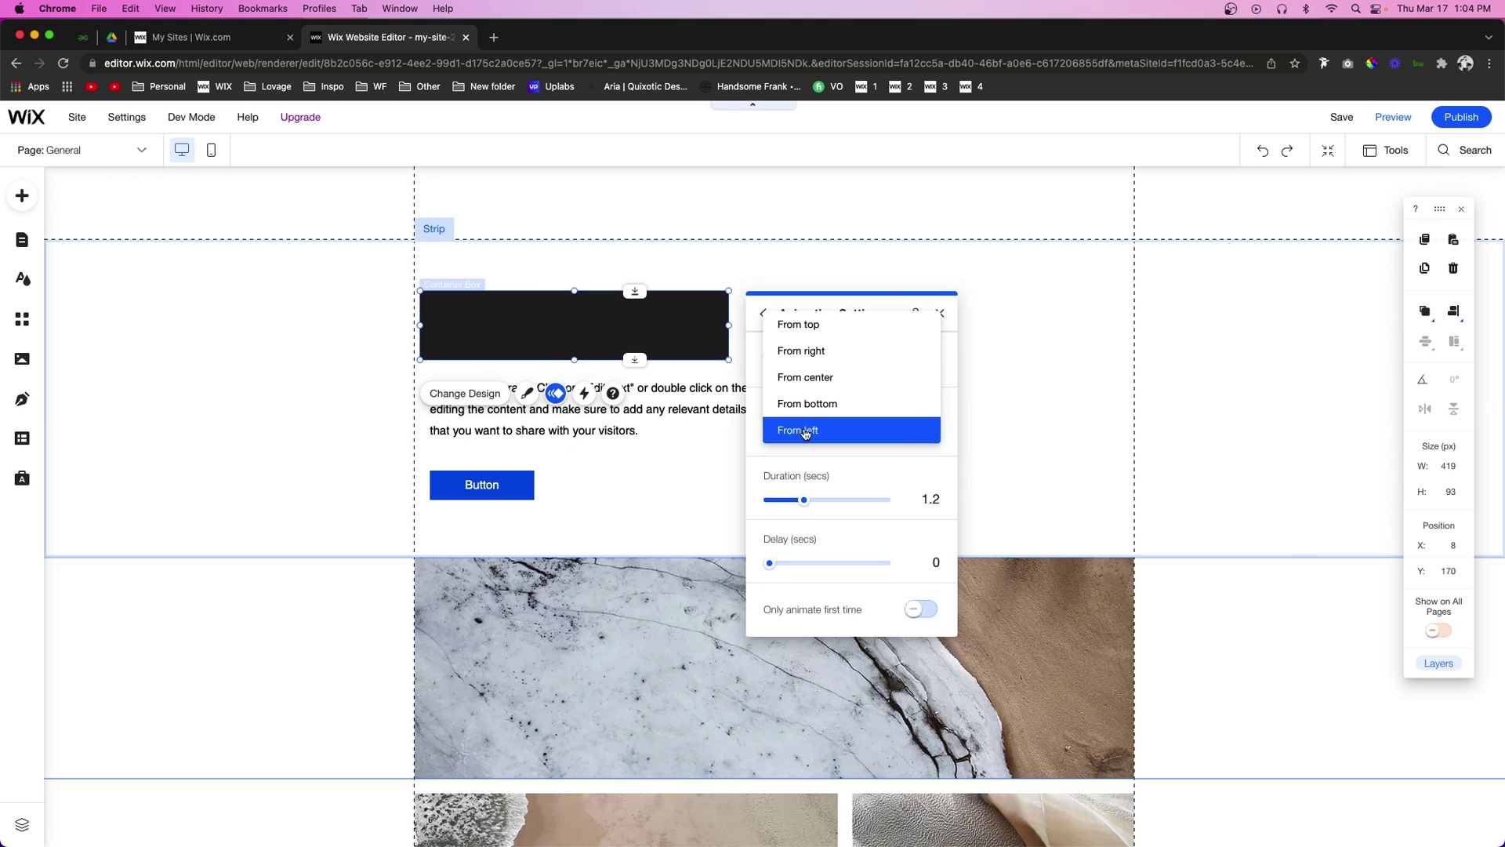
left_click(832, 353)
left_click(1115, 406)
Step: Duplicate the black box with Ctrl+D
left_click(614, 344)
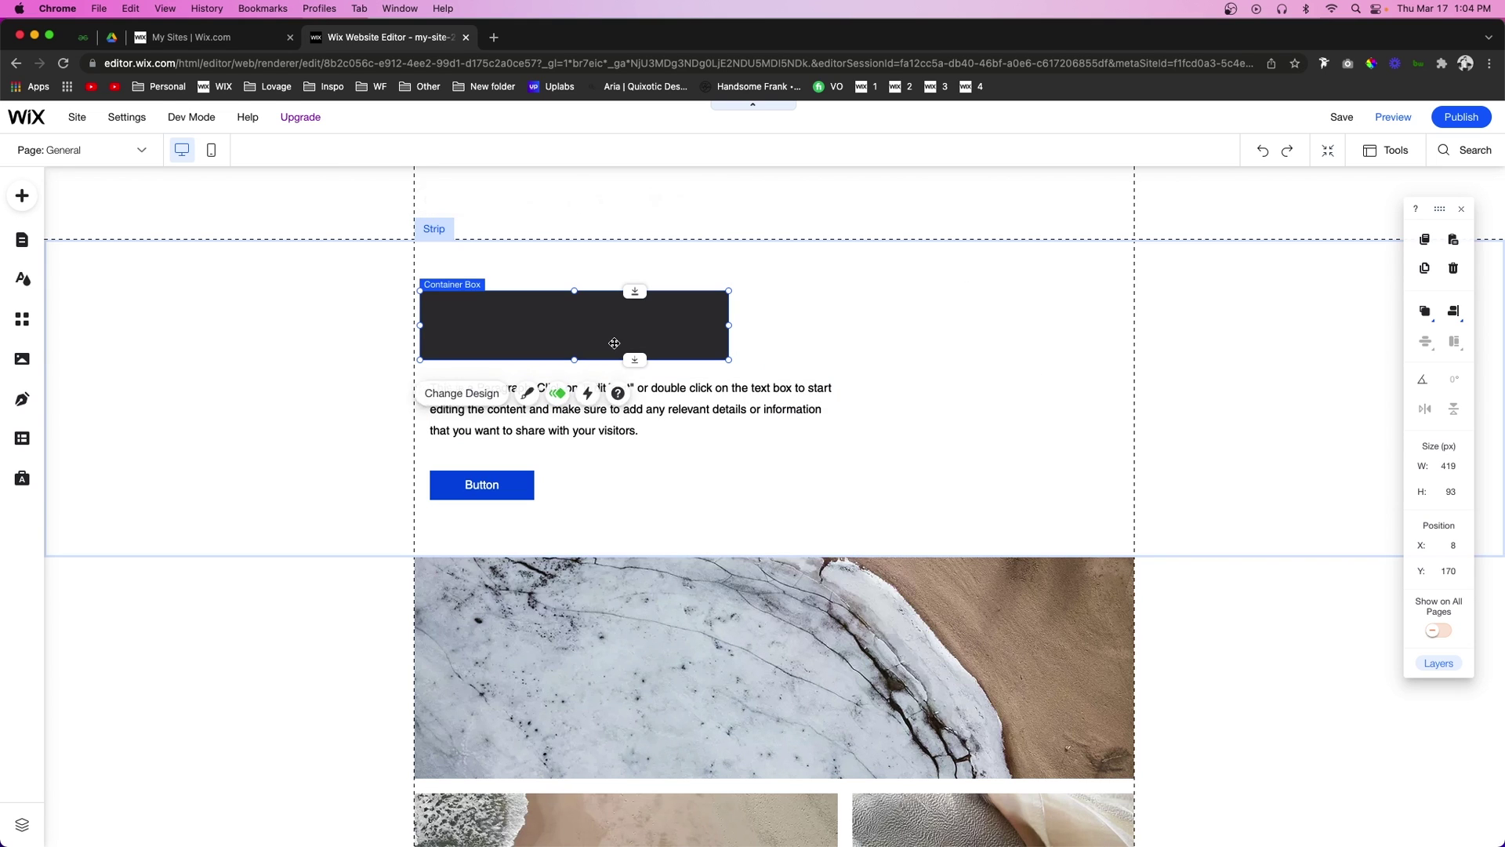
key("ctrl+d")
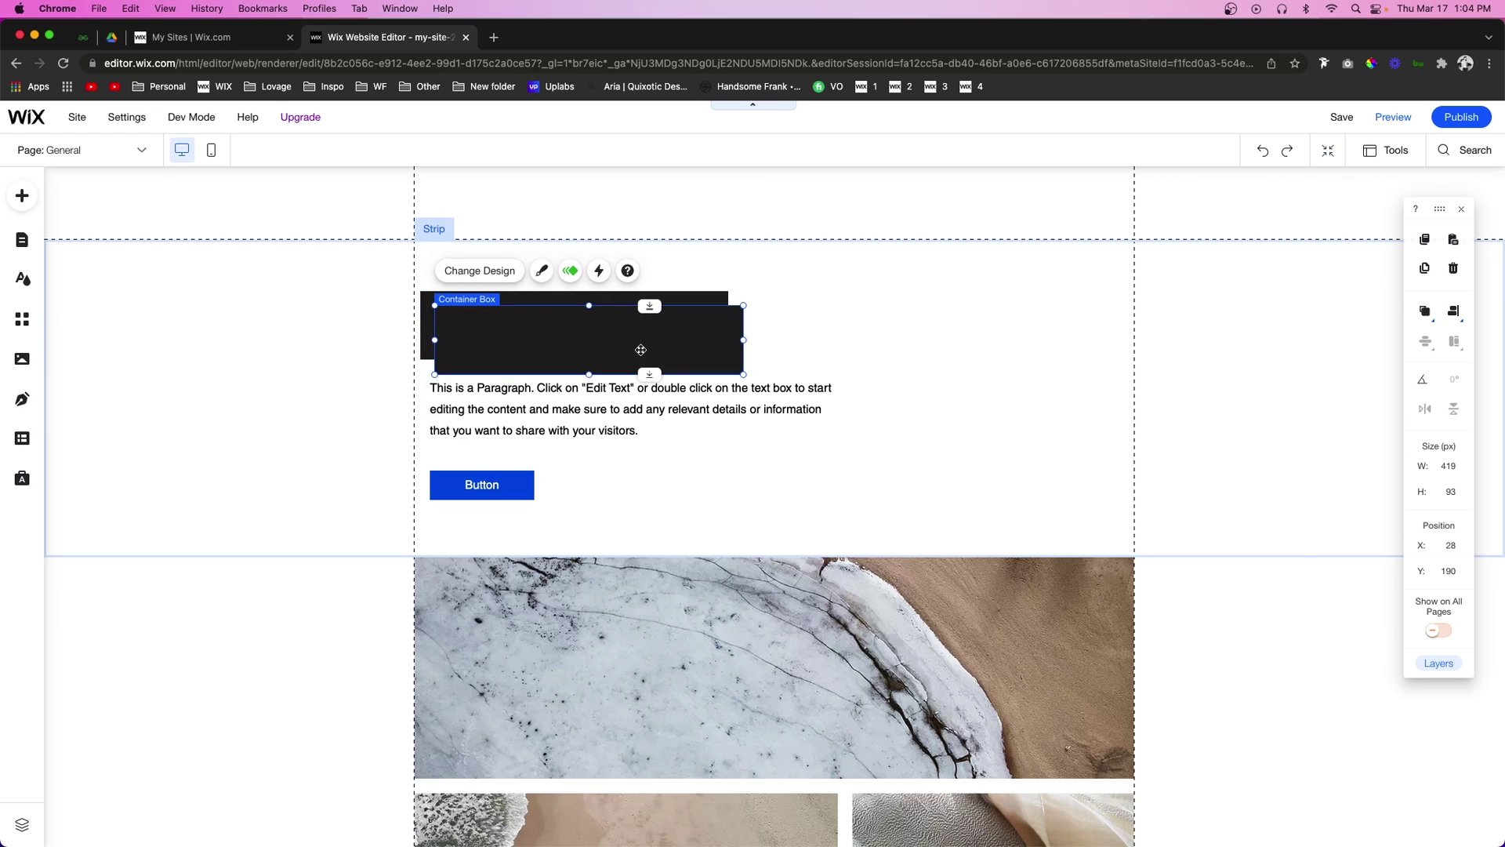
Step: Enlarge the duplicate box from its top and left edges to about 455×127
left_click_drag(589, 306, 591, 280)
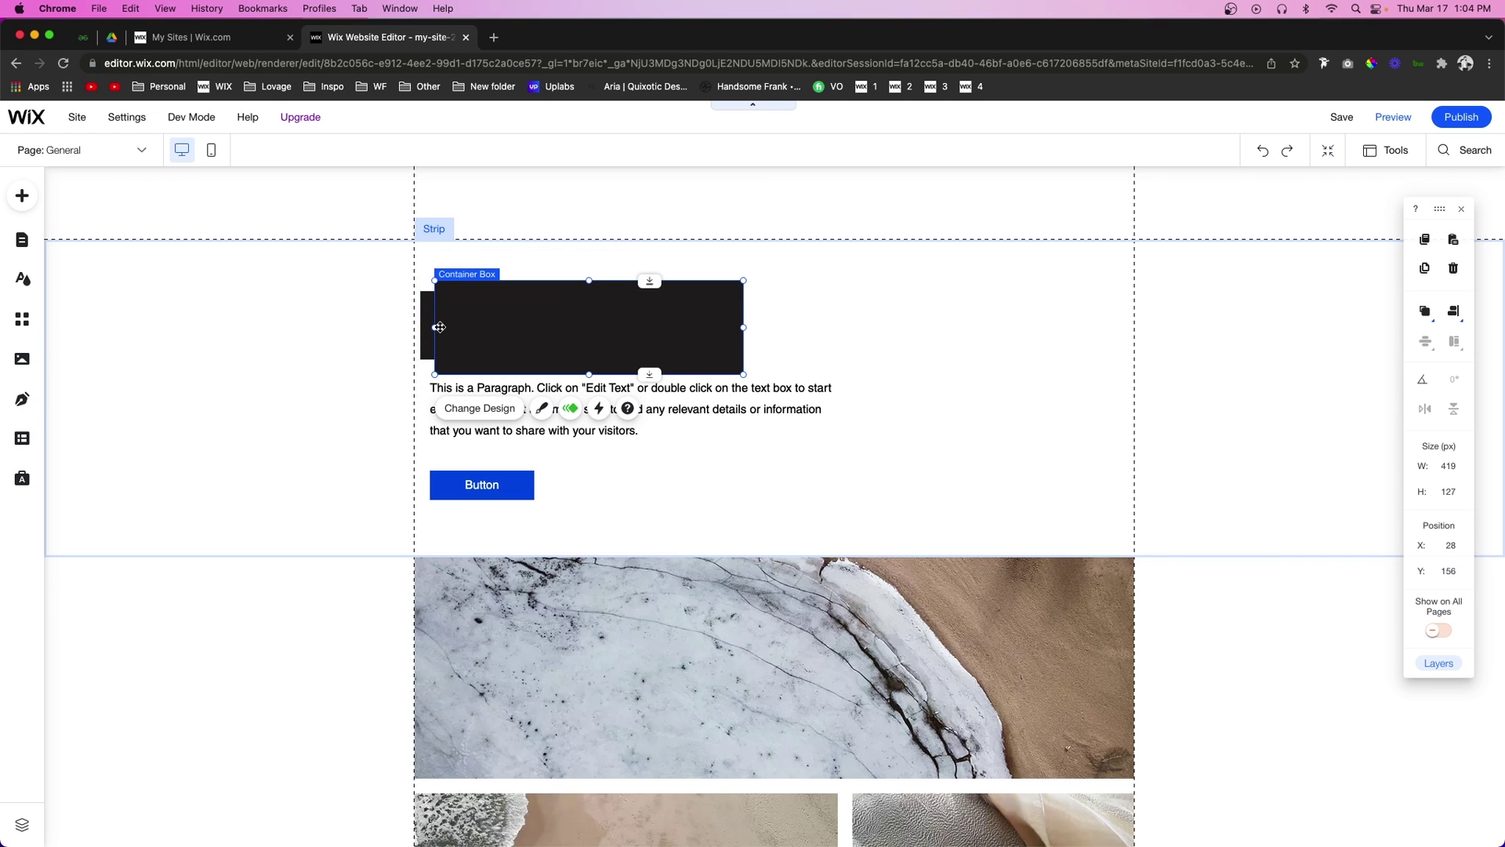
left_click_drag(435, 326, 405, 326)
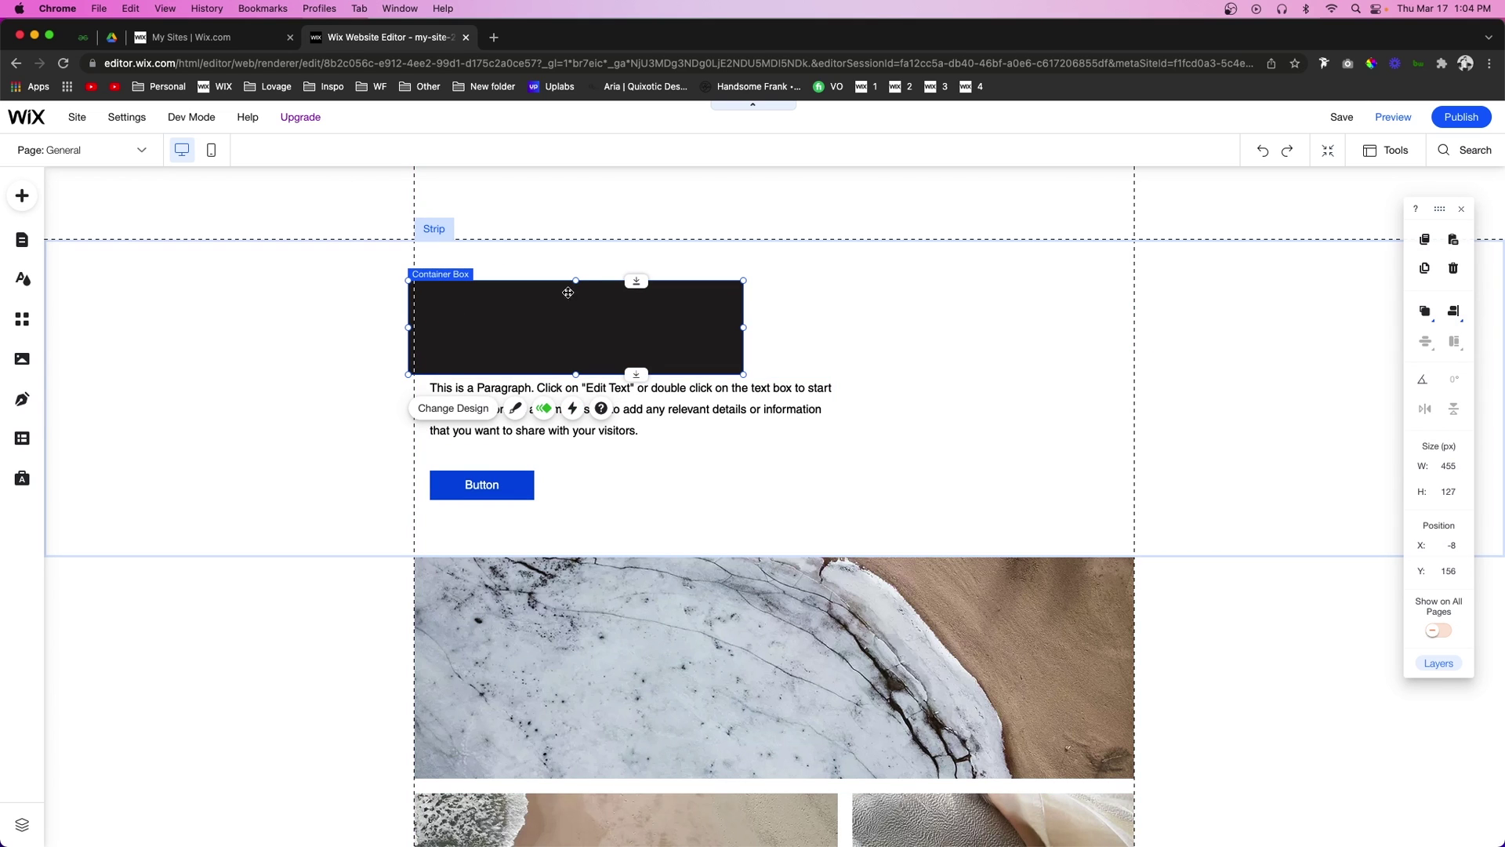
left_click(516, 407)
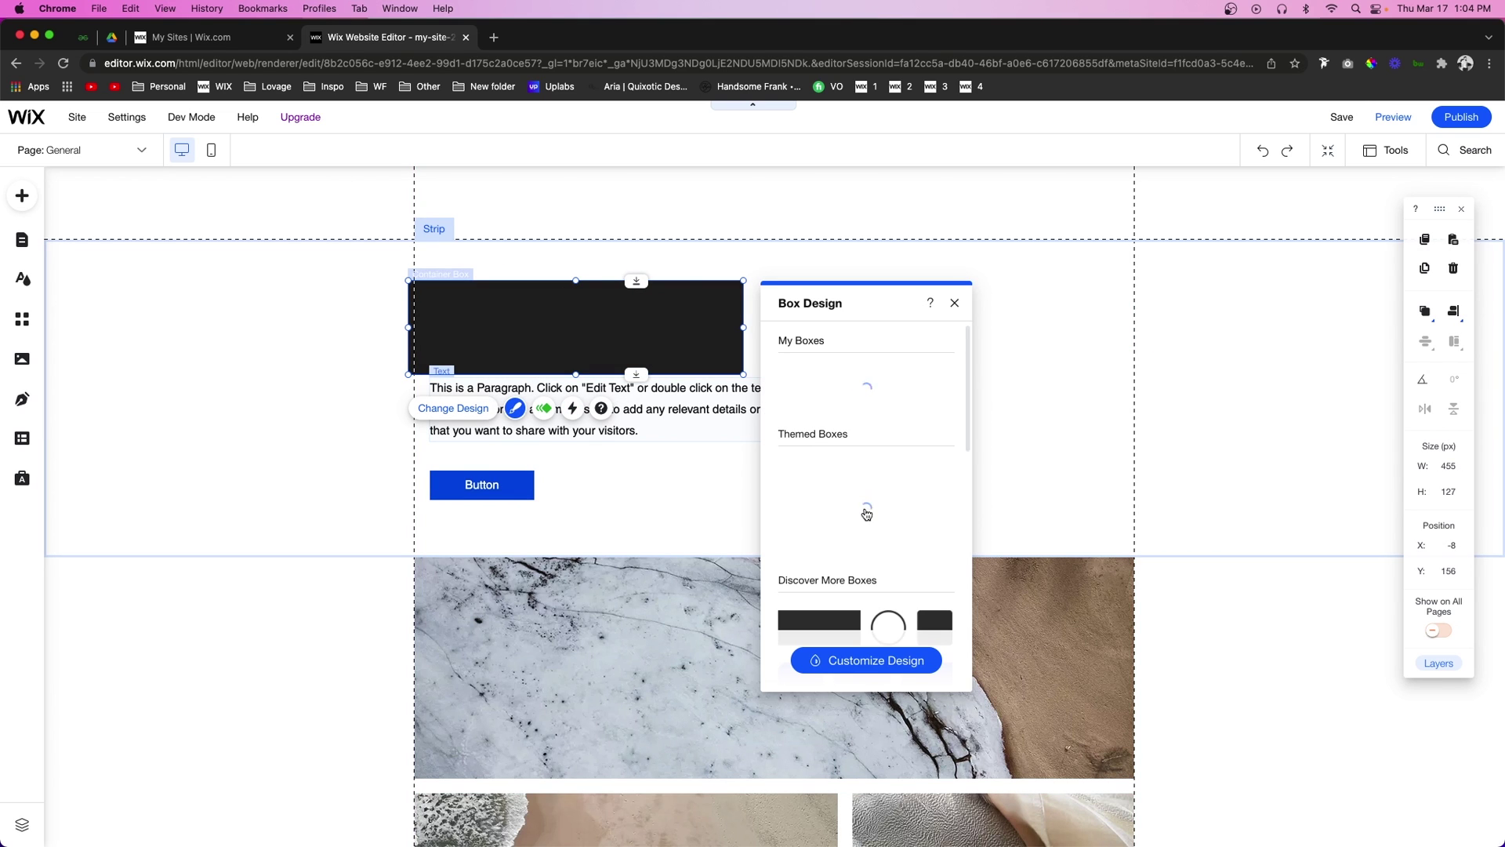
Step: Fill the duplicate box with solid white via Customize Design > Fill Color & Opacity
left_click(840, 656)
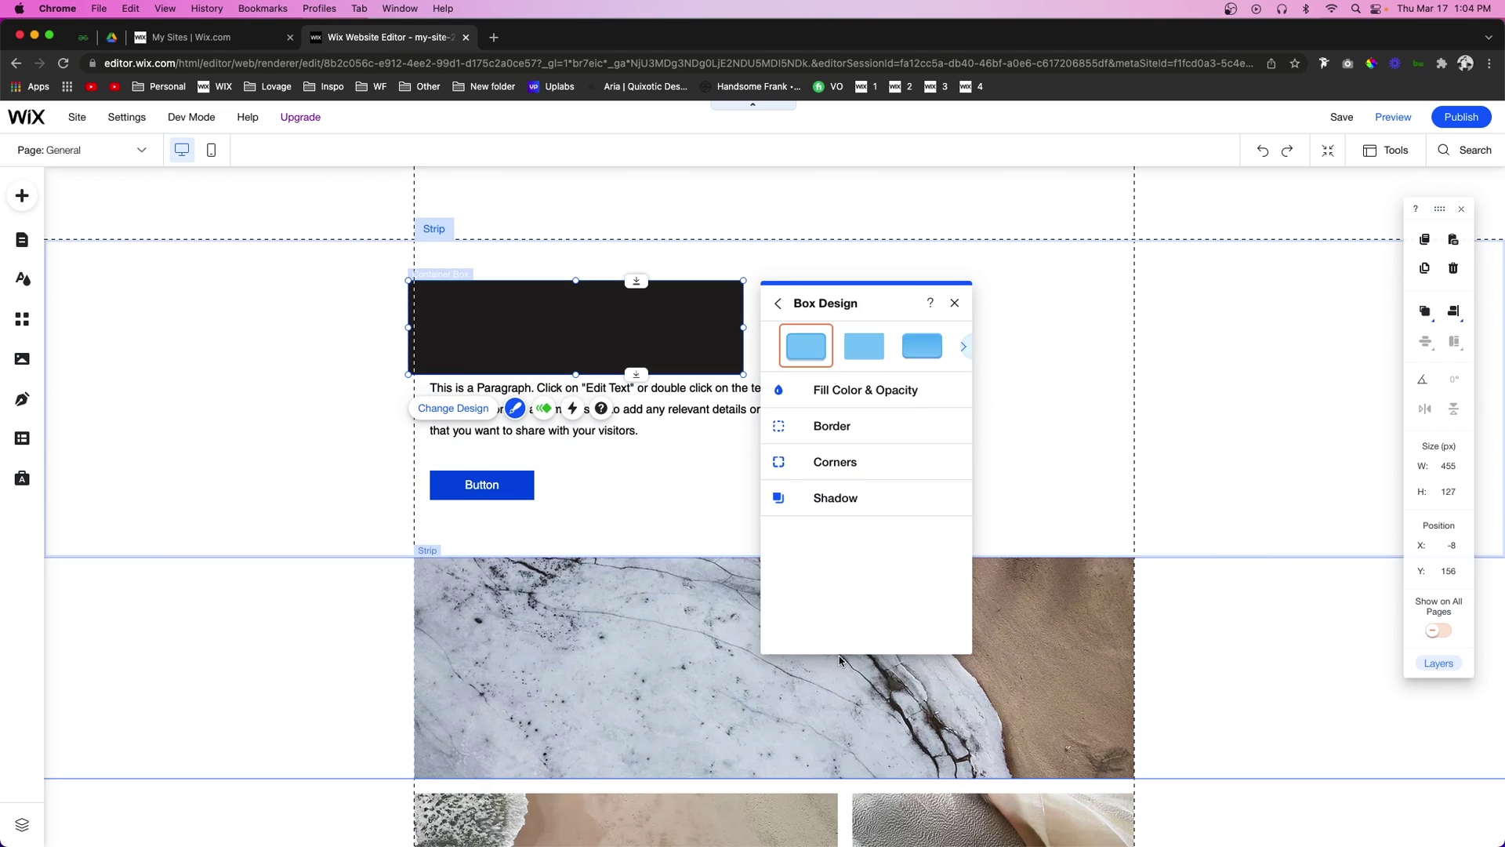
left_click(838, 392)
left_click(950, 456)
left_click(985, 542)
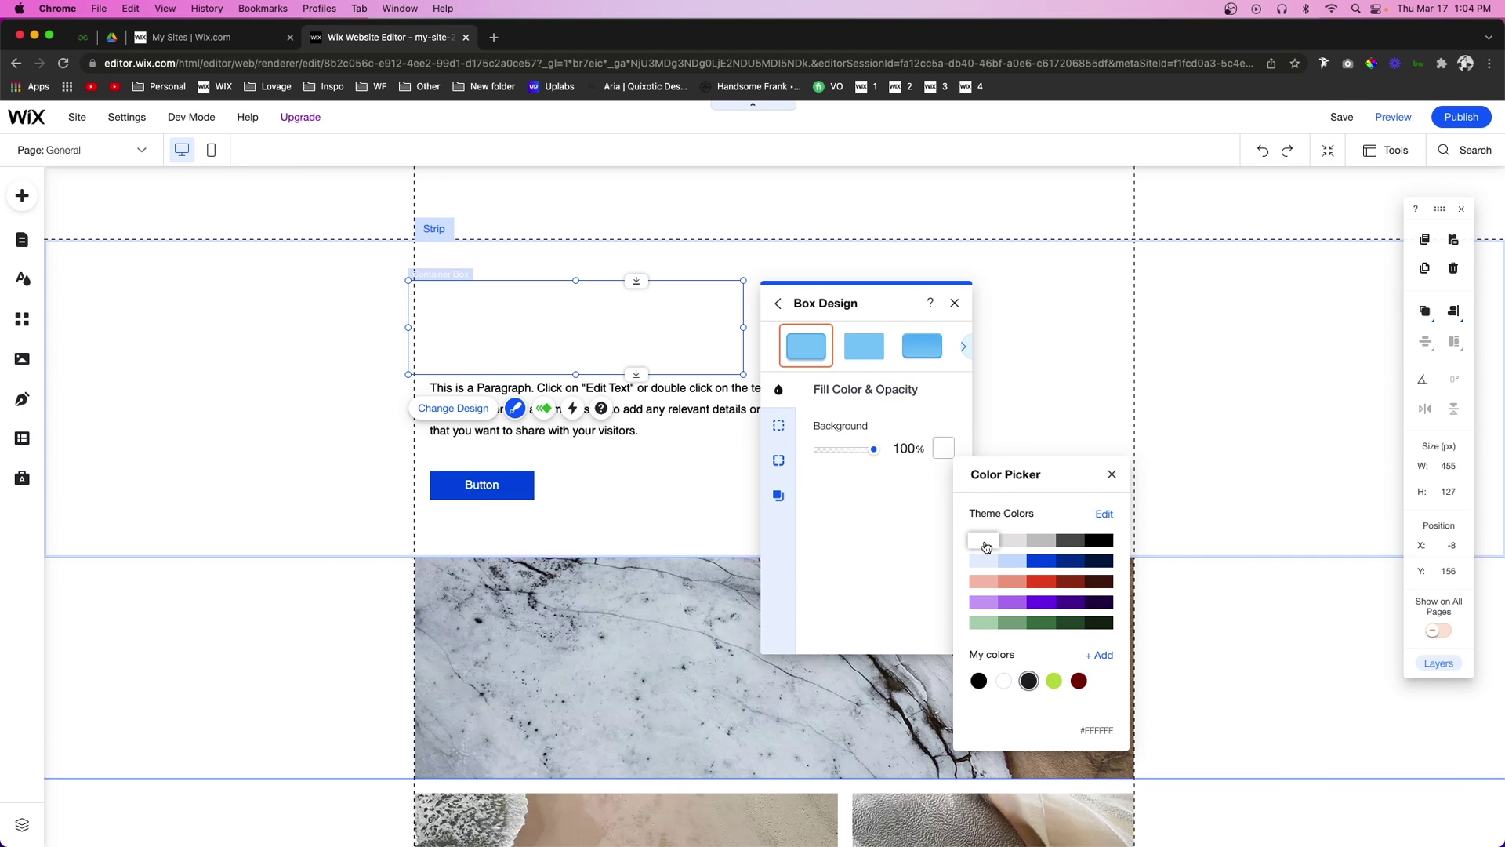
left_click(1057, 320)
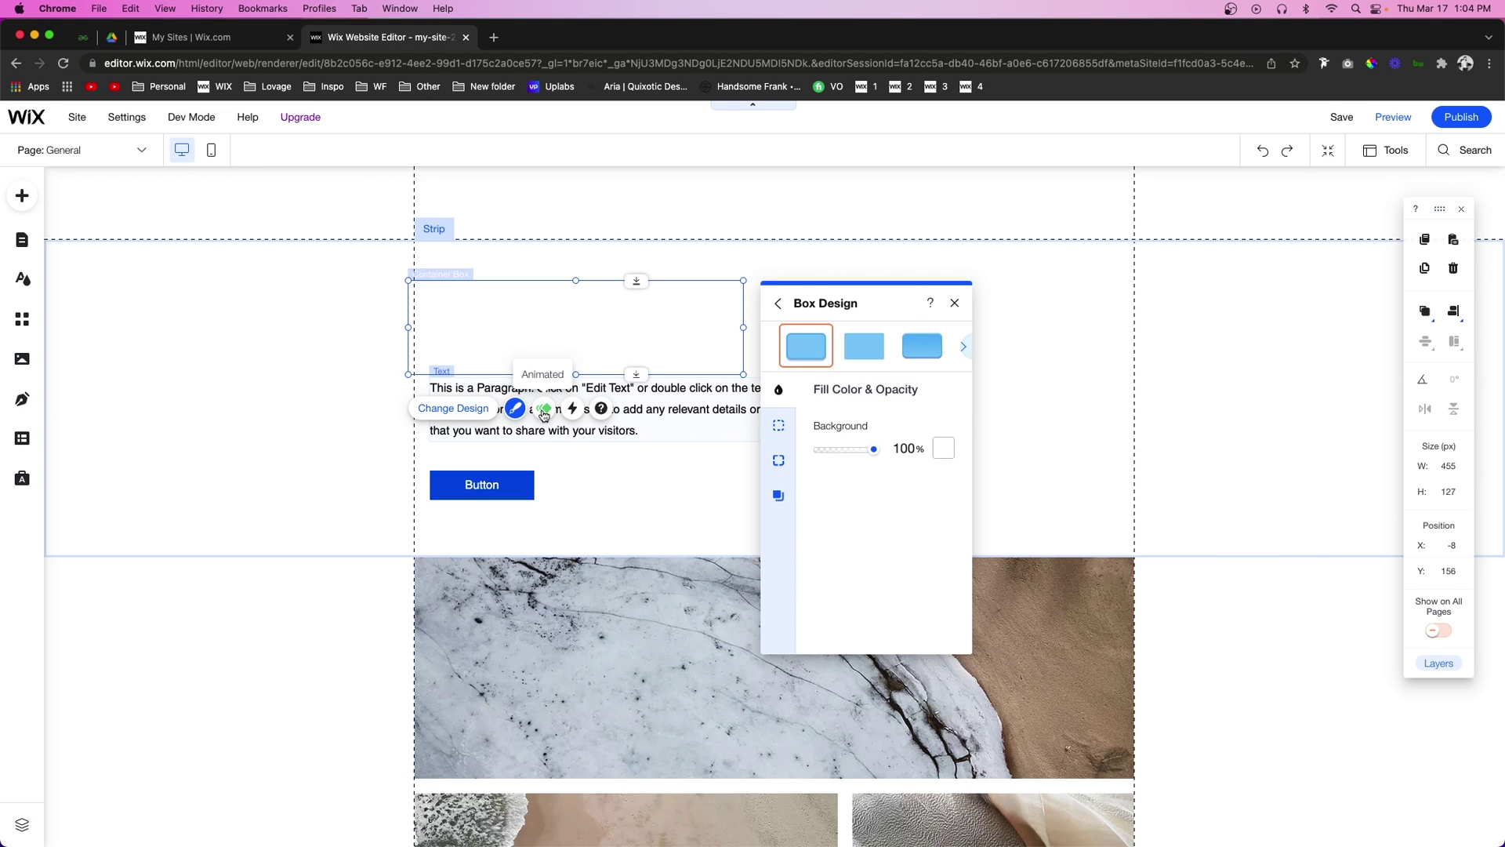
left_click(544, 412)
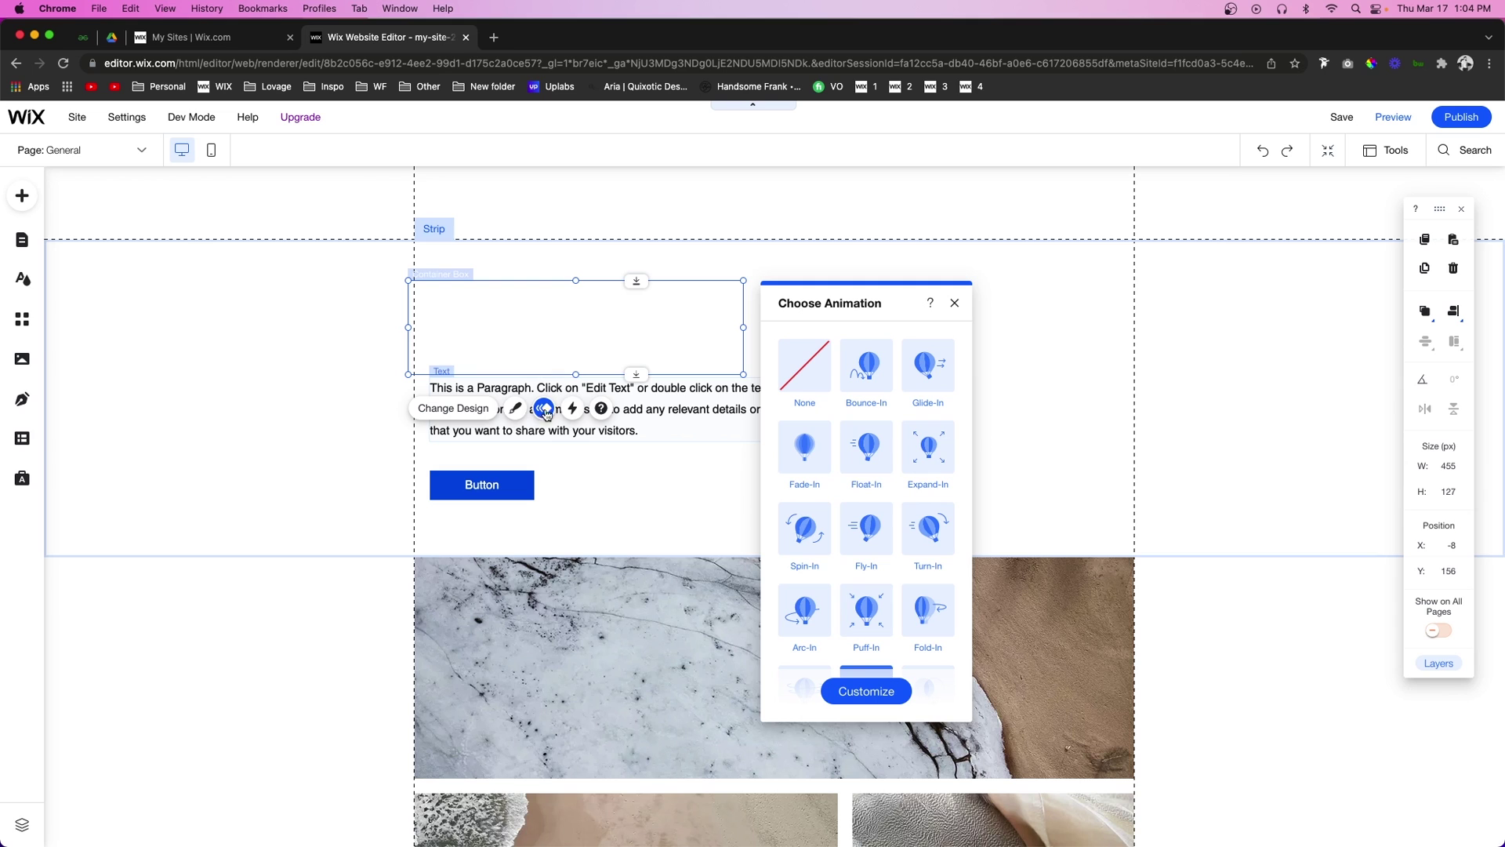
mouse_move(866, 529)
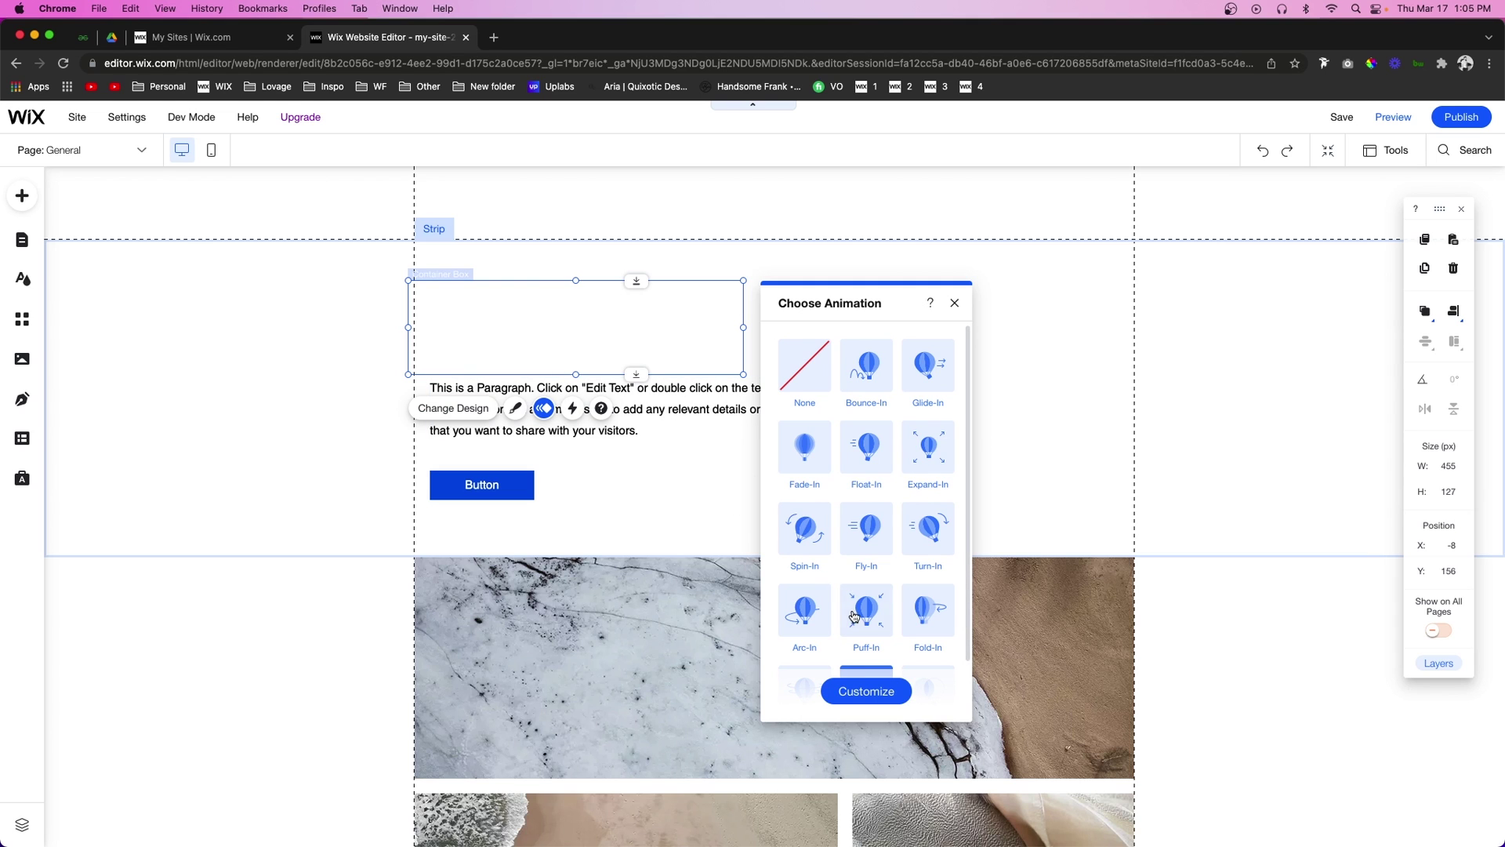
Step: Set the white box's Reveal animation delay to 0.3 seconds
left_click(866, 692)
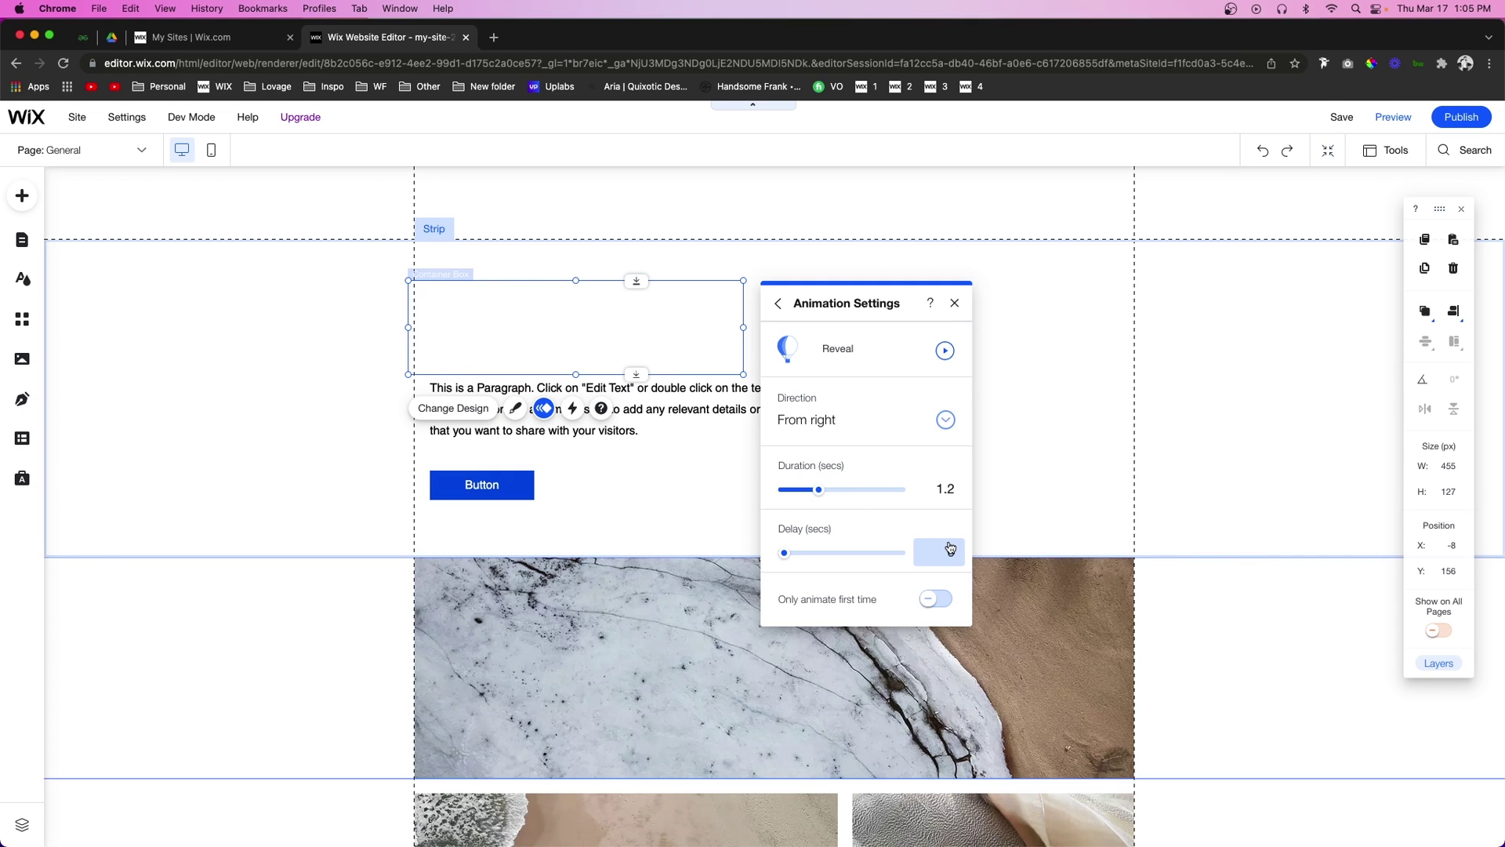
left_click(953, 552)
left_click(1190, 461)
Step: Bring the Page Title text box to the front of both boxes
left_click(897, 322)
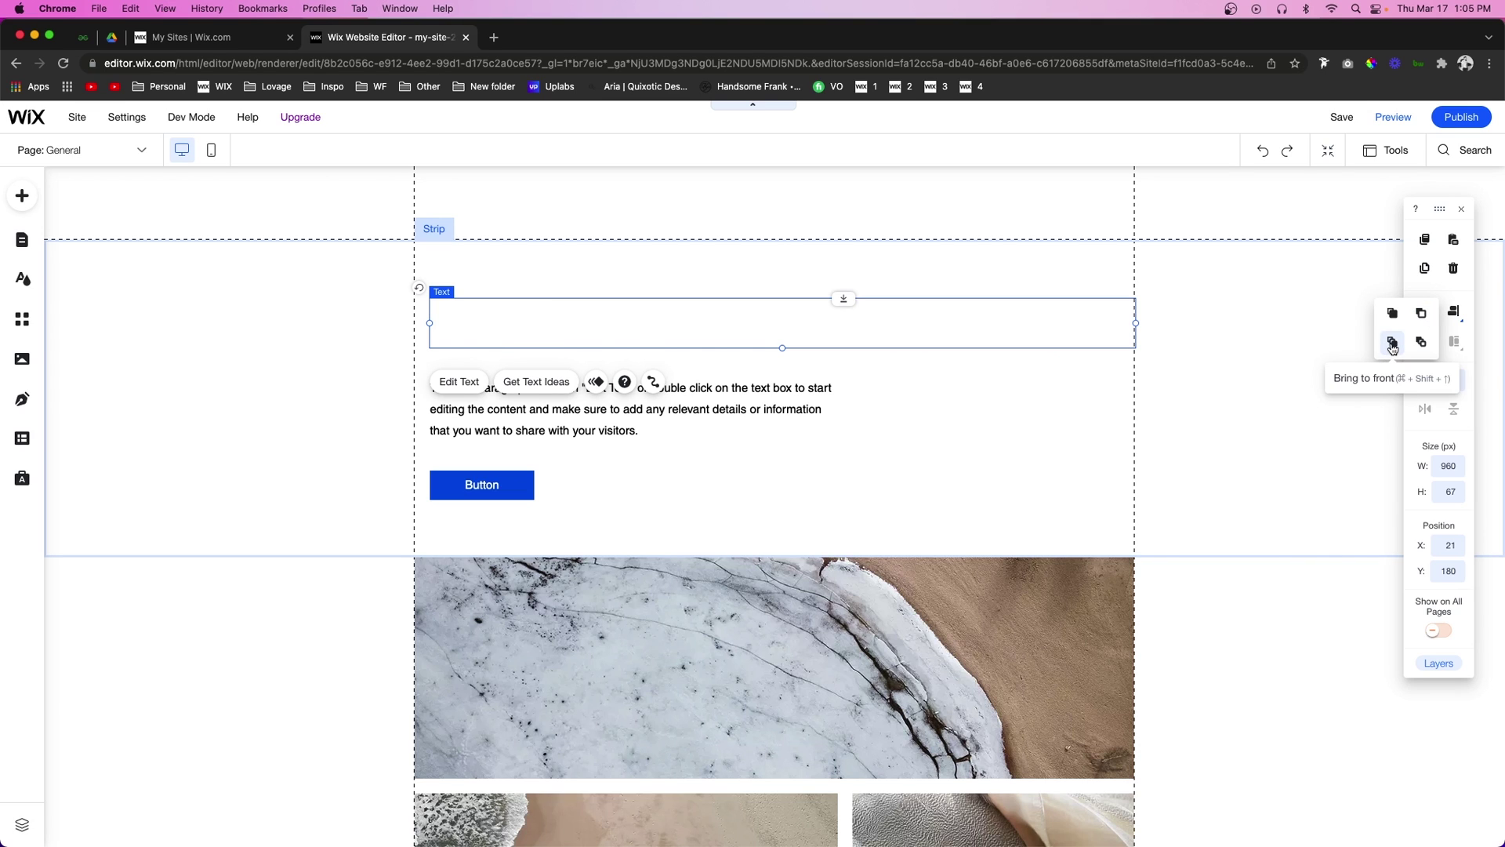
left_click(1394, 344)
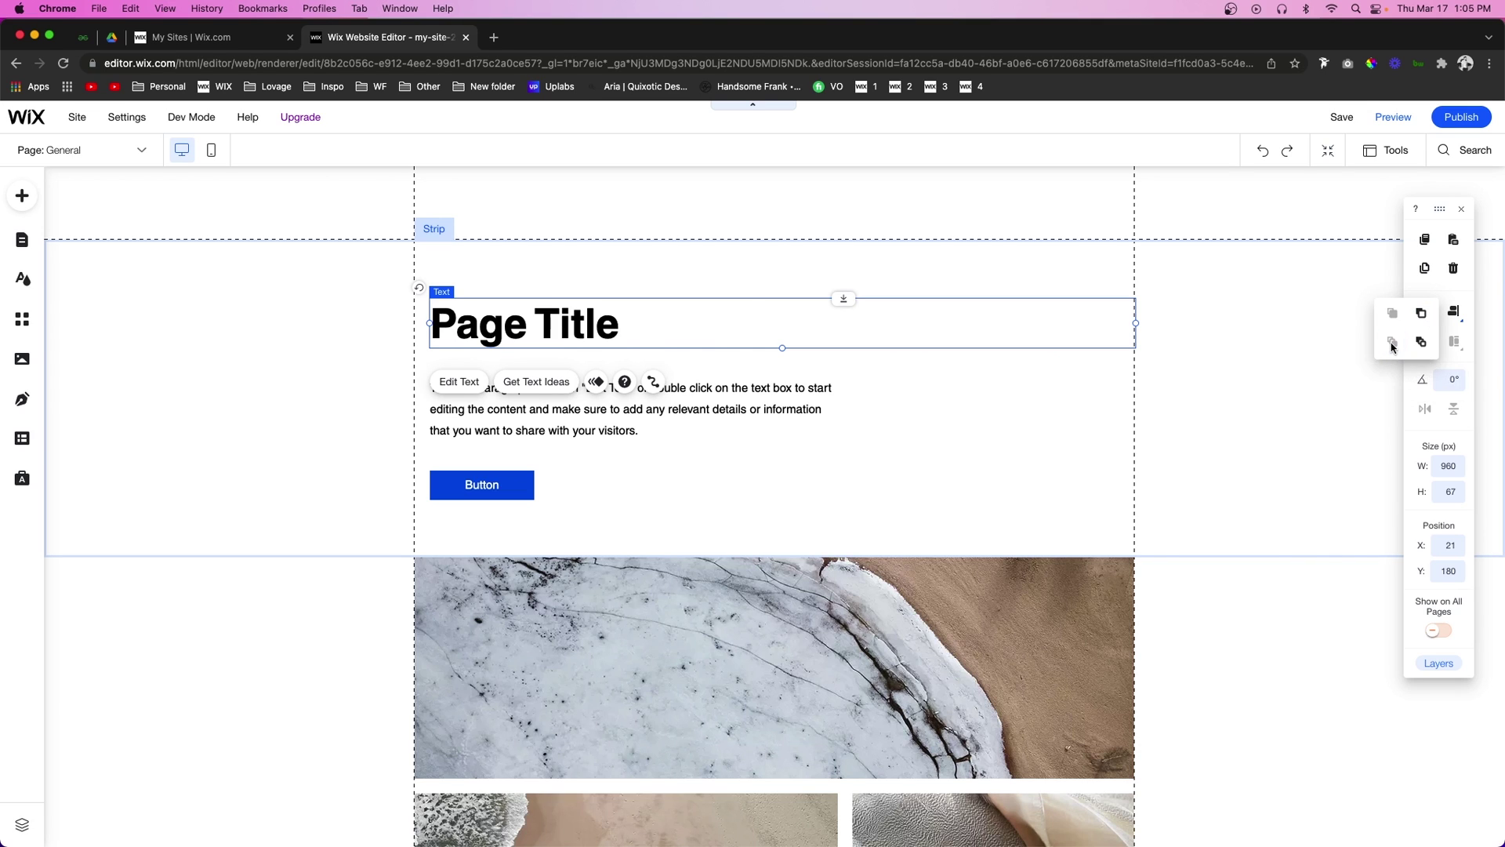
Step: Give the Page Title a Float-In animation with adjusted delay, then preview the layered effect
left_click(595, 384)
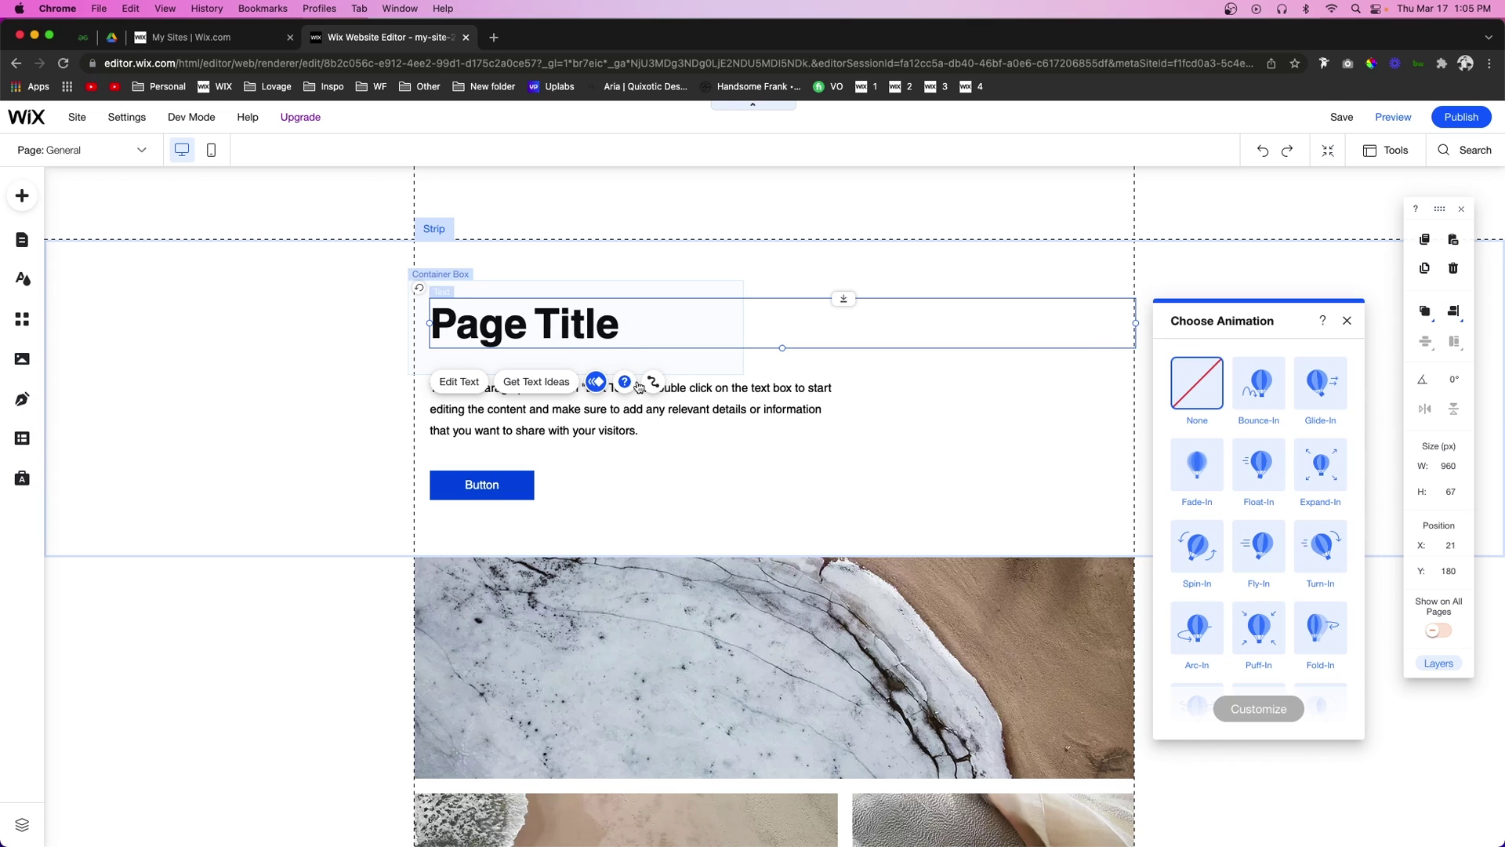
scroll(1212, 508, "down", 2)
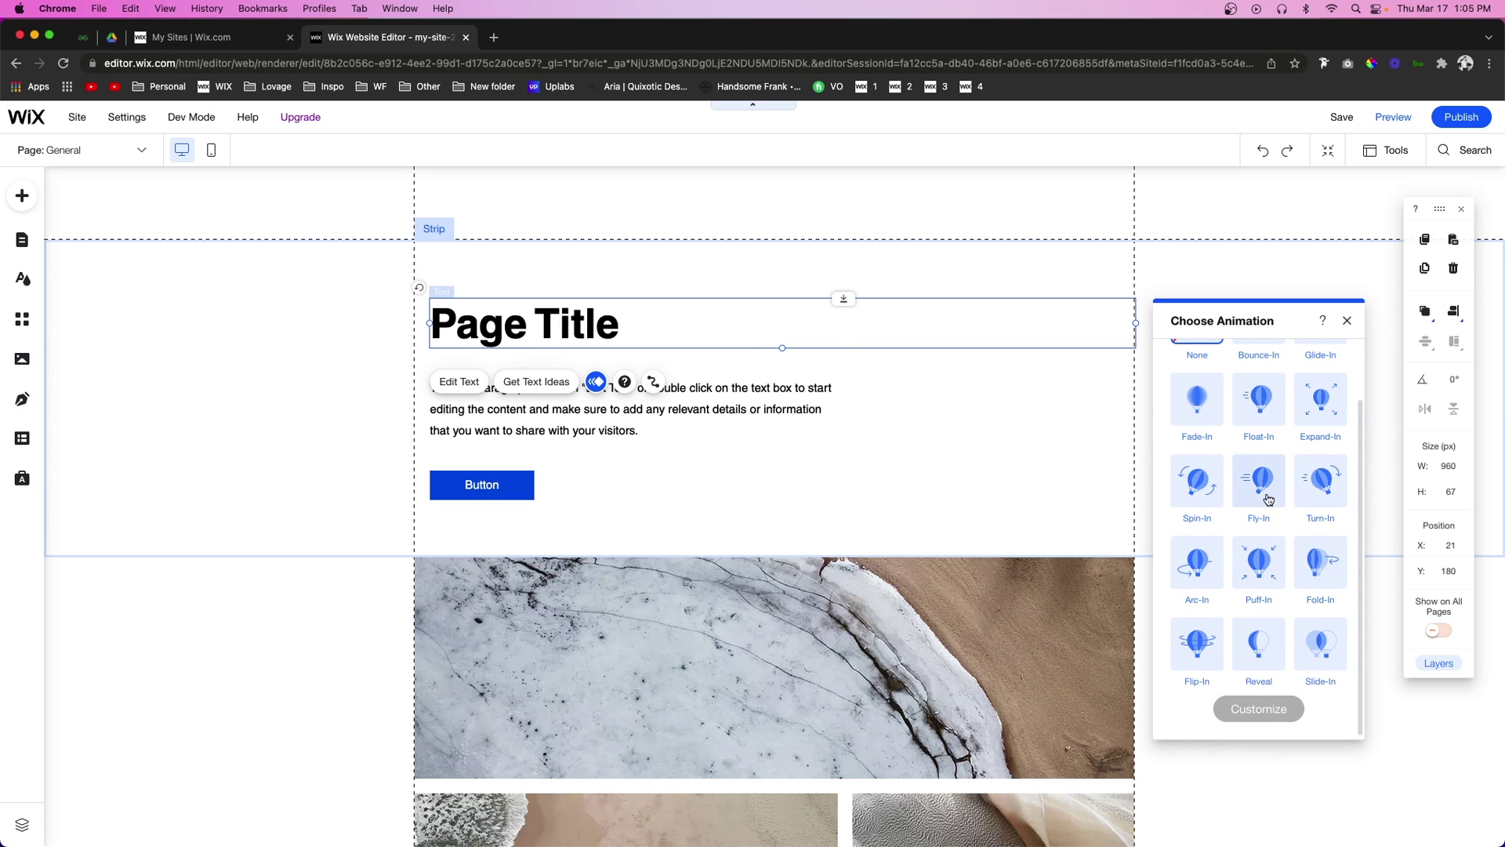
scroll(1268, 486, "up", 2)
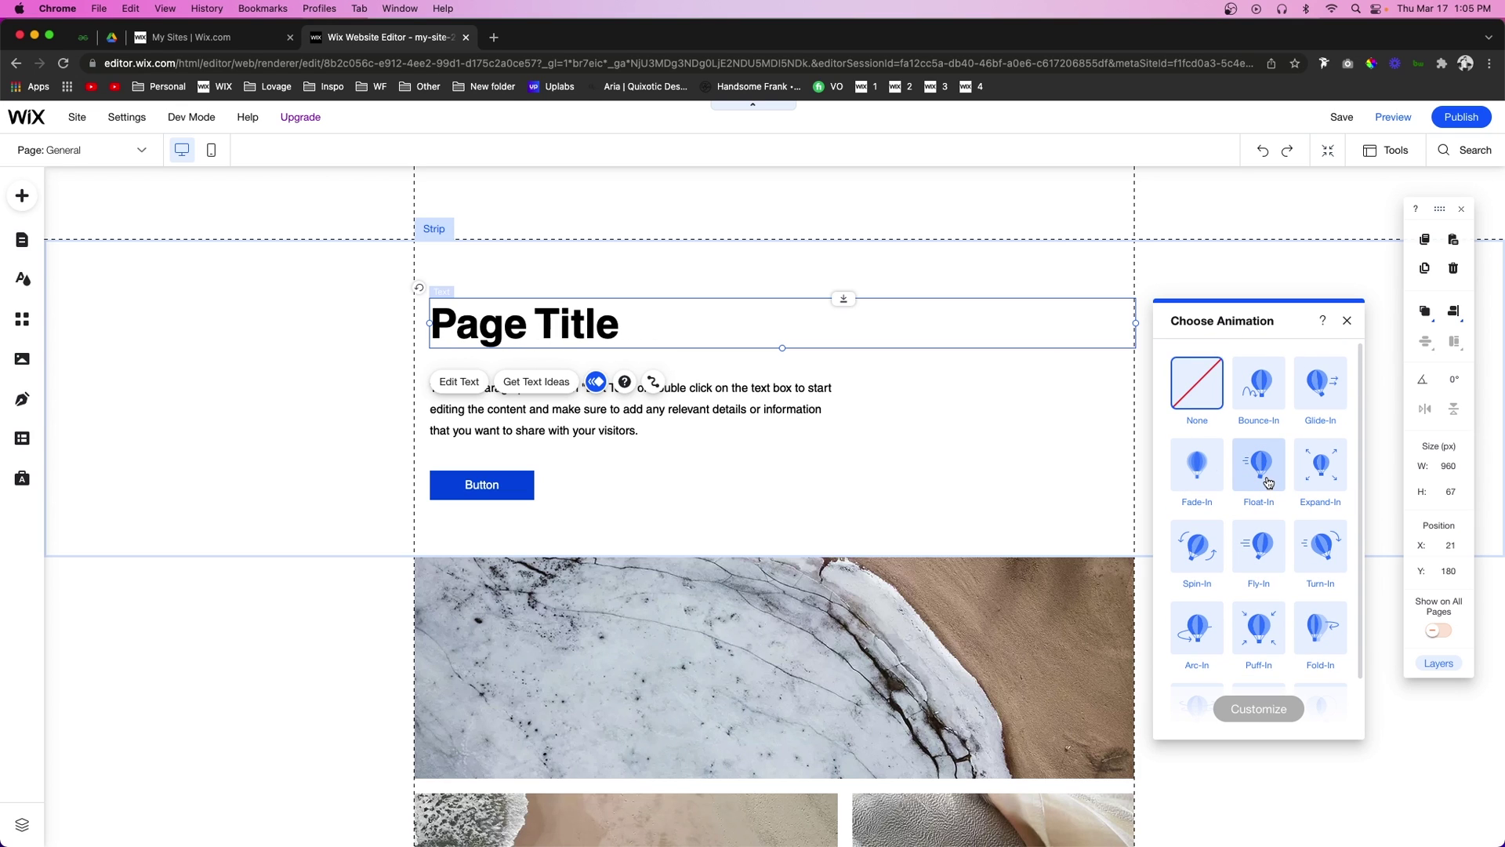
left_click(1268, 482)
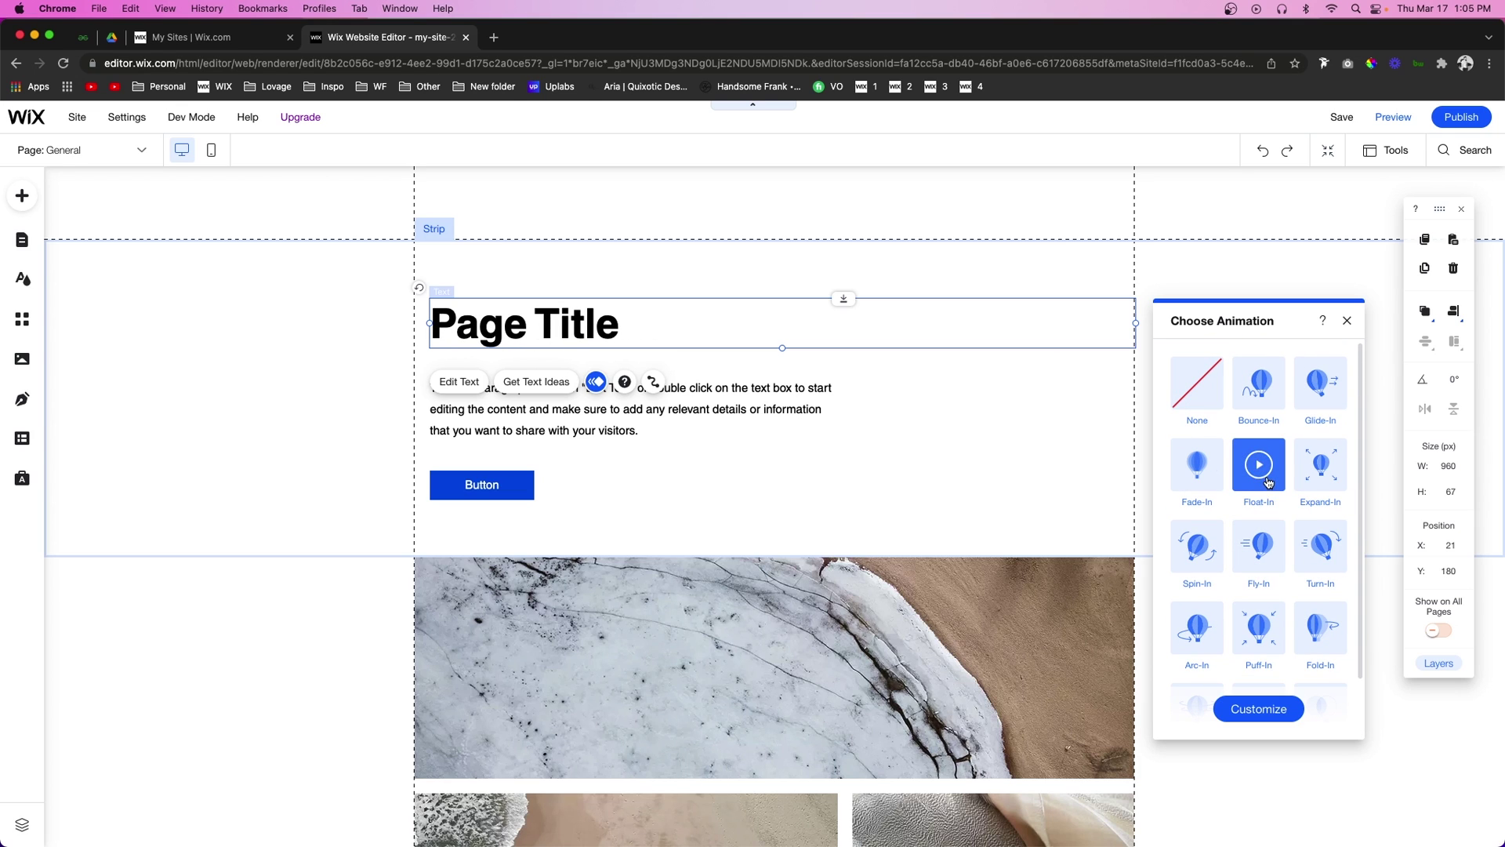
left_click(1260, 705)
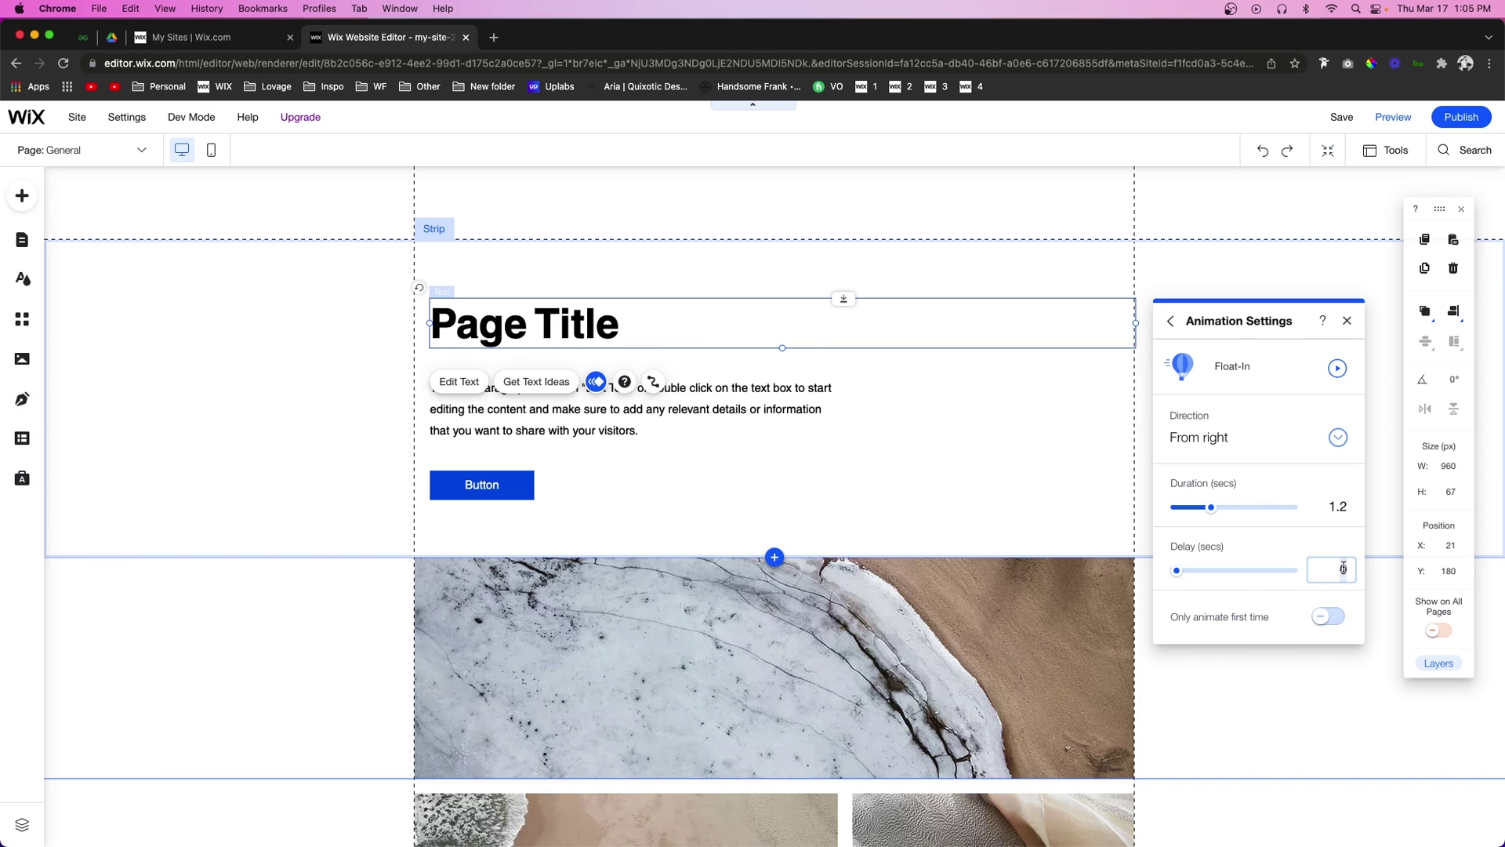
left_click(1086, 478)
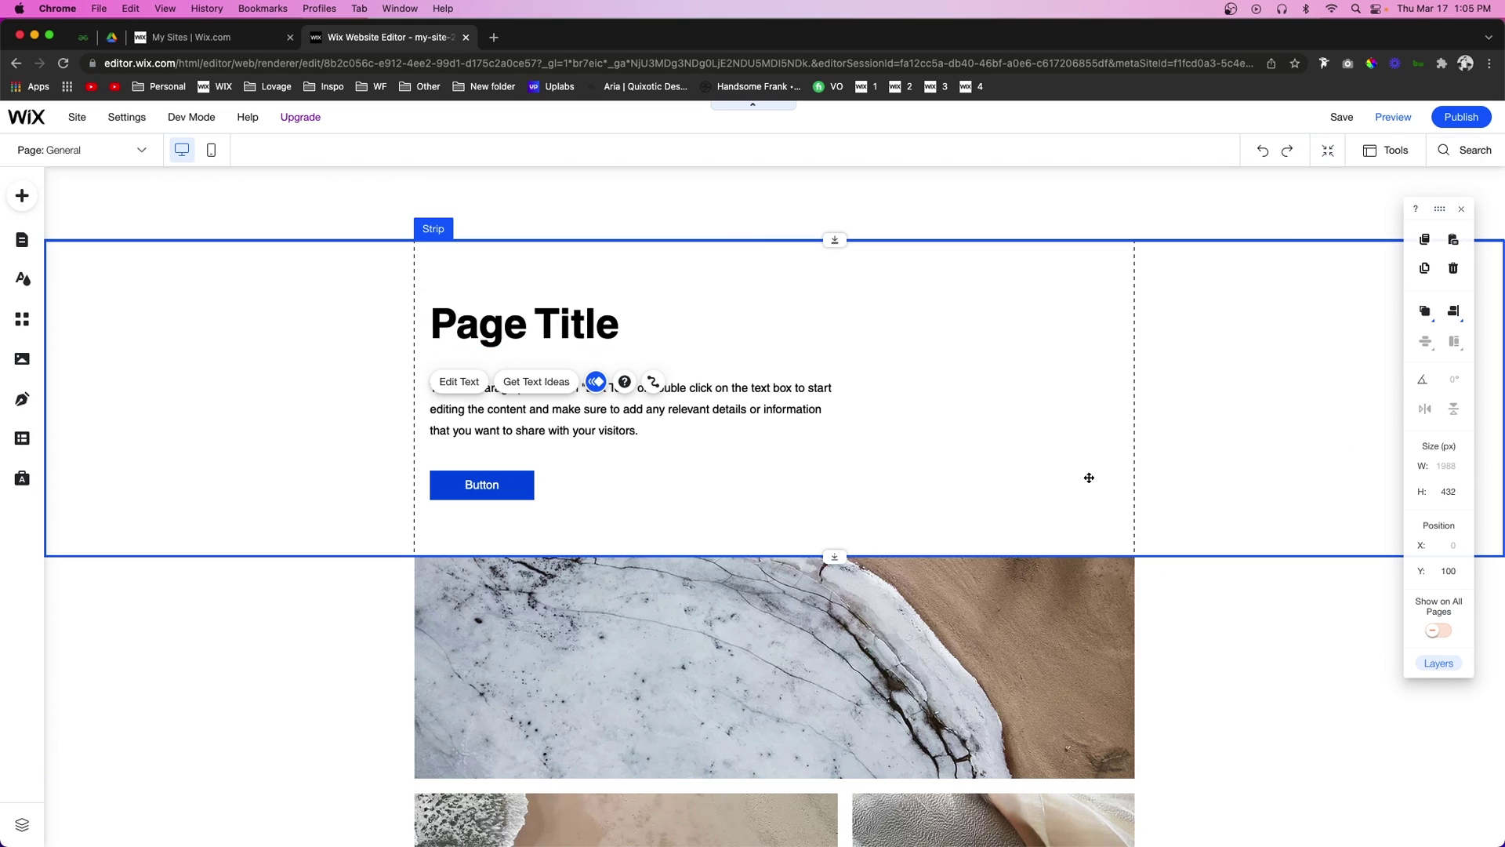
left_click(1395, 118)
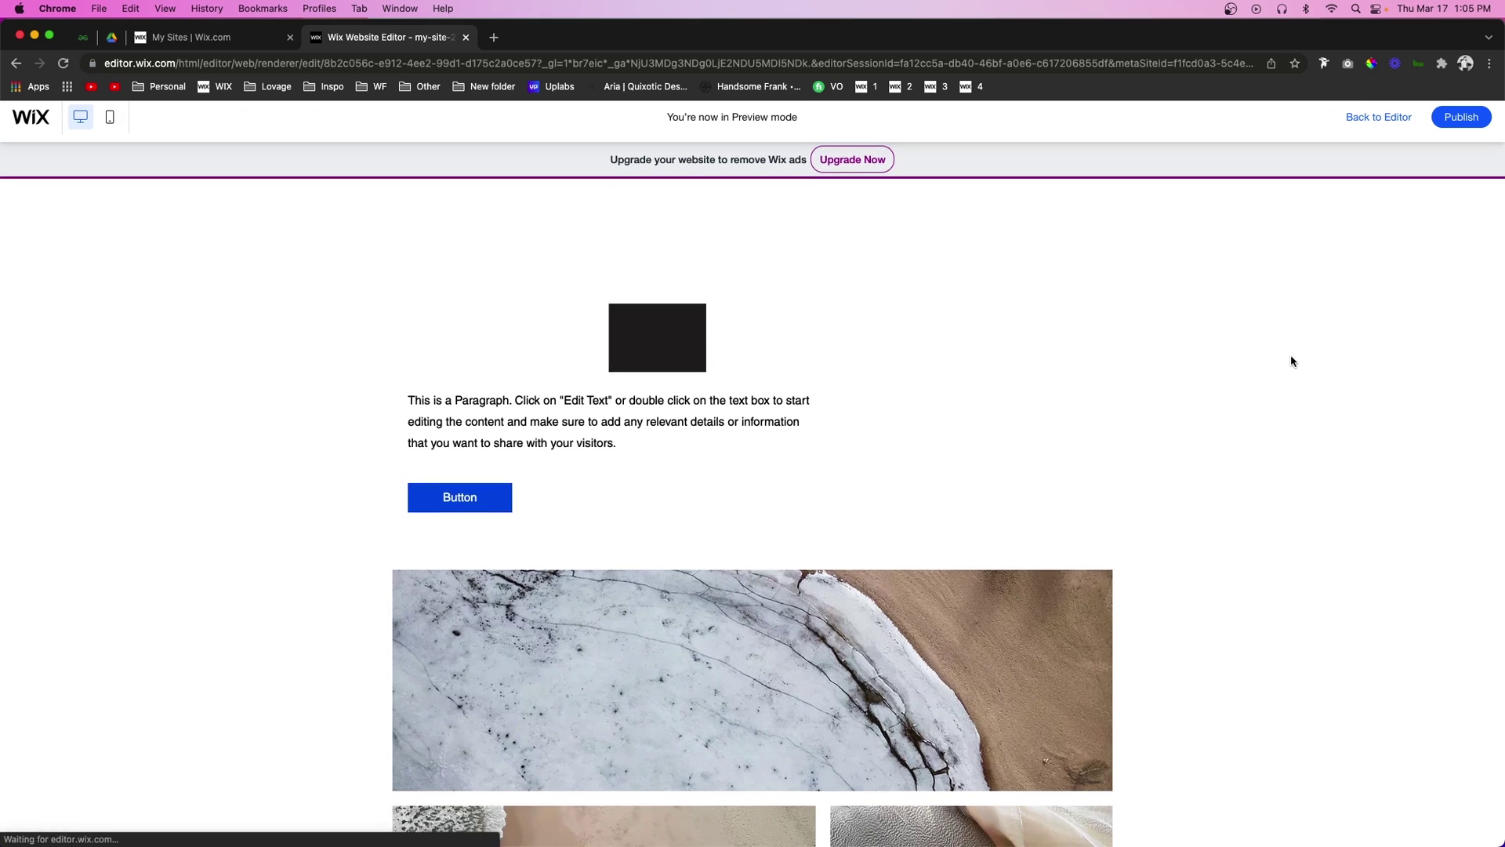